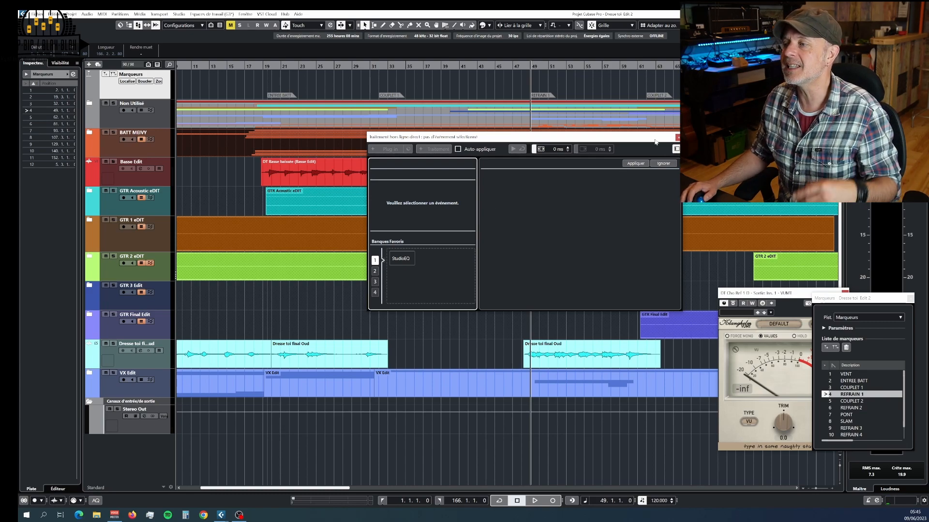
Play the mix twice from the REFRAIN 1 marker, stopping after each listen
{"action": "left_click_drag", "start_coordinate": [667, 140], "coordinate": [627, 162]}
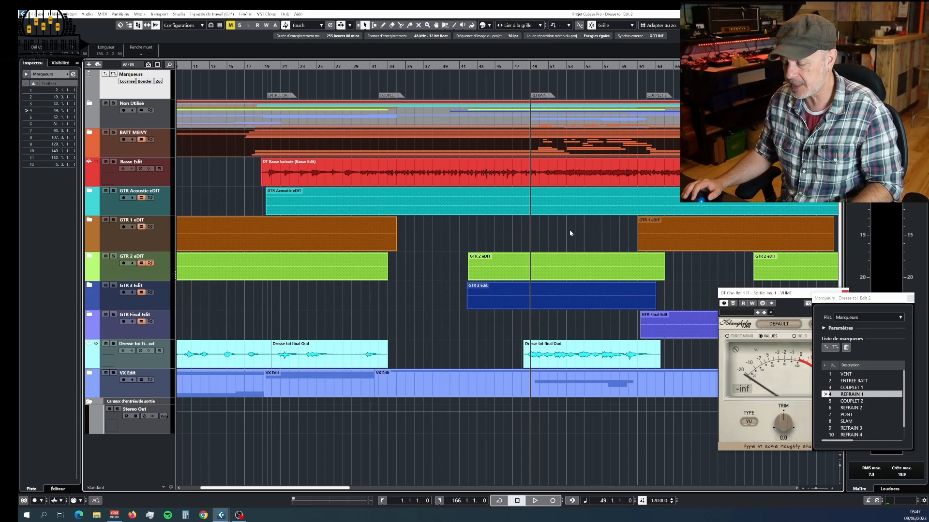
{"action": "key", "text": "space"}
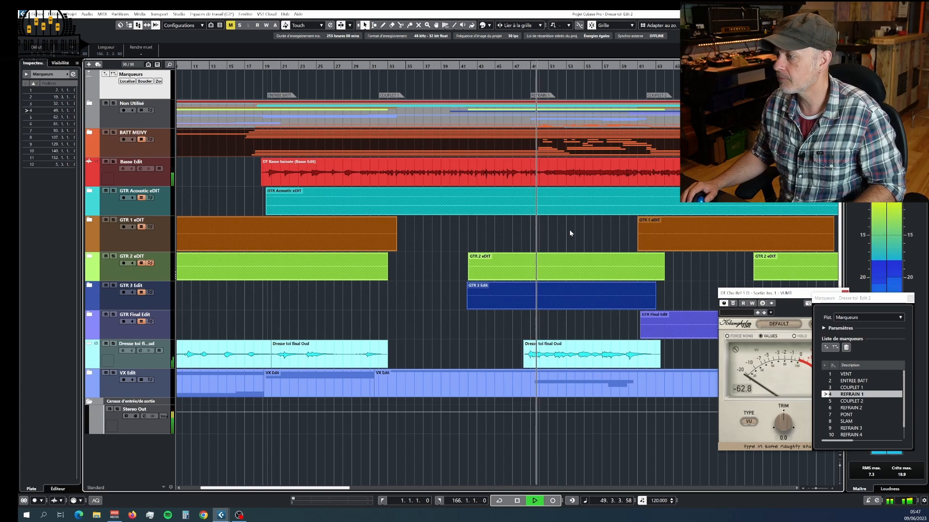
{"action": "key", "text": "space"}
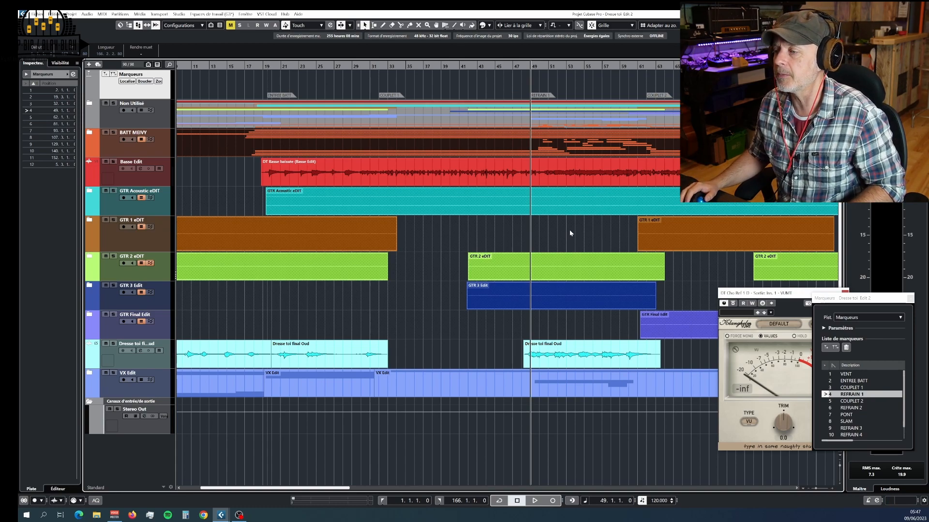
{"action": "key", "text": "space"}
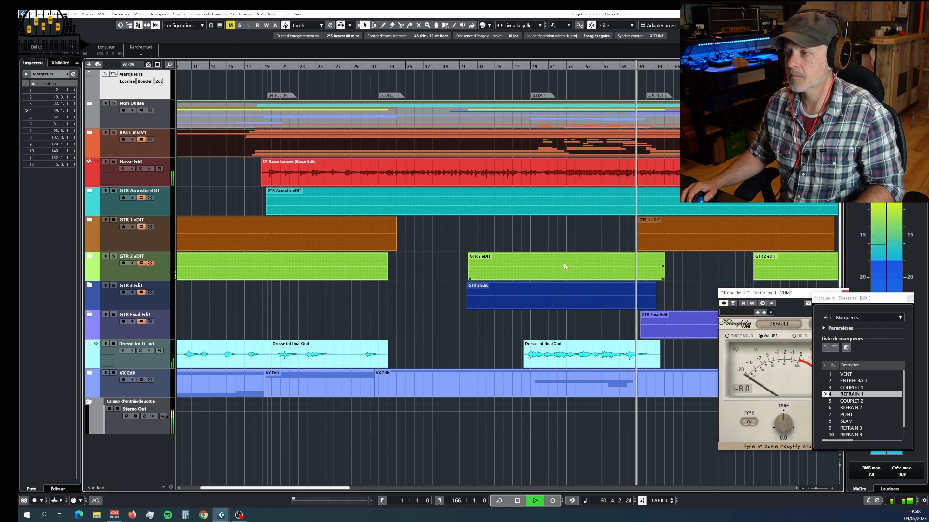
{"action": "key", "text": "space"}
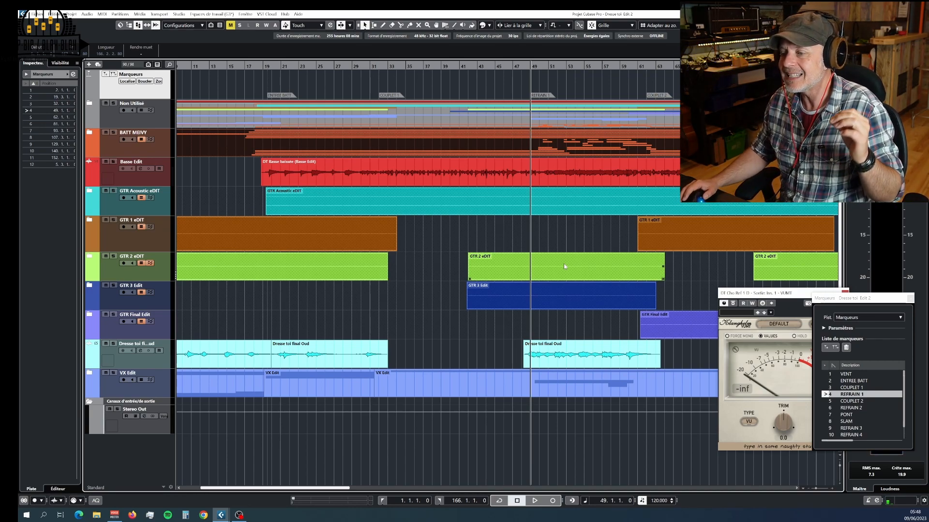
Expand the VX Edit folder track to show the DT Voix Lead waveform around the first chorus
{"action": "left_click", "coordinate": [536, 388]}
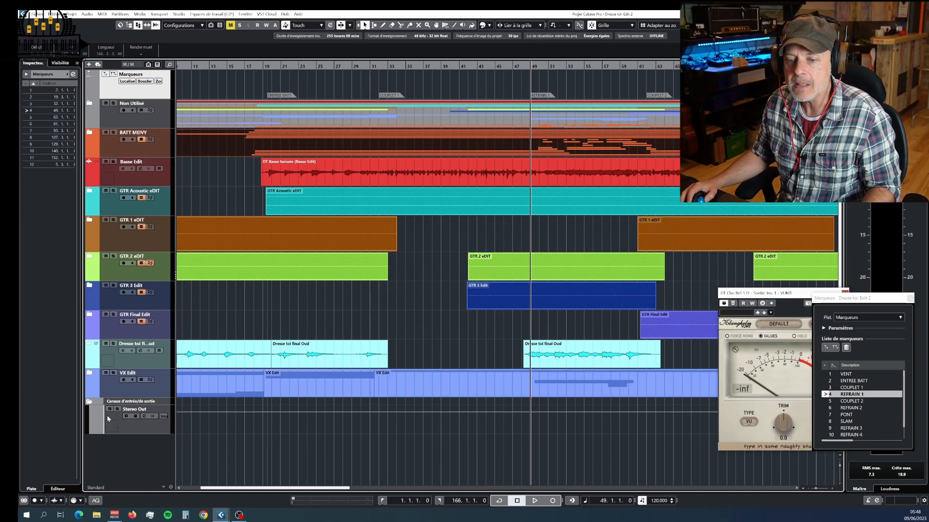
{"action": "left_click", "coordinate": [89, 373]}
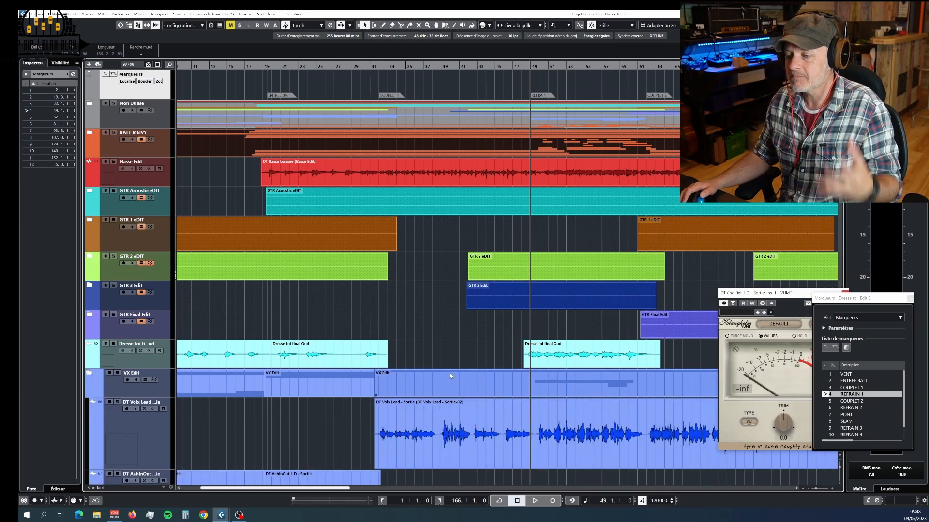
{"action": "scroll", "coordinate": [449, 373], "scroll_direction": "down", "scroll_amount": 3}
{"action": "scroll", "coordinate": [547, 381], "scroll_direction": "up", "scroll_amount": 4}
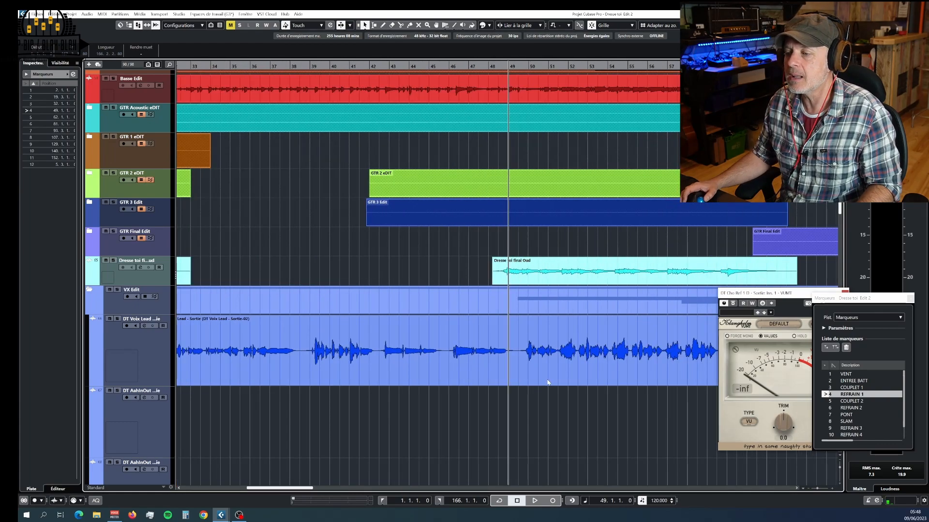
{"action": "scroll", "coordinate": [547, 382], "scroll_direction": "right", "scroll_amount": 4}
{"action": "scroll", "coordinate": [490, 373], "scroll_direction": "up", "scroll_amount": 3}
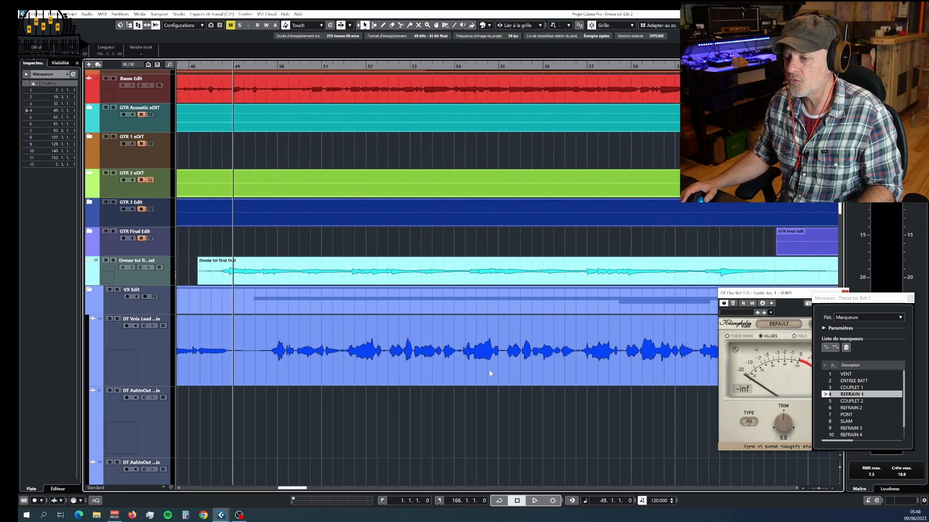
{"action": "scroll", "coordinate": [440, 353], "scroll_direction": "down", "scroll_amount": 3}
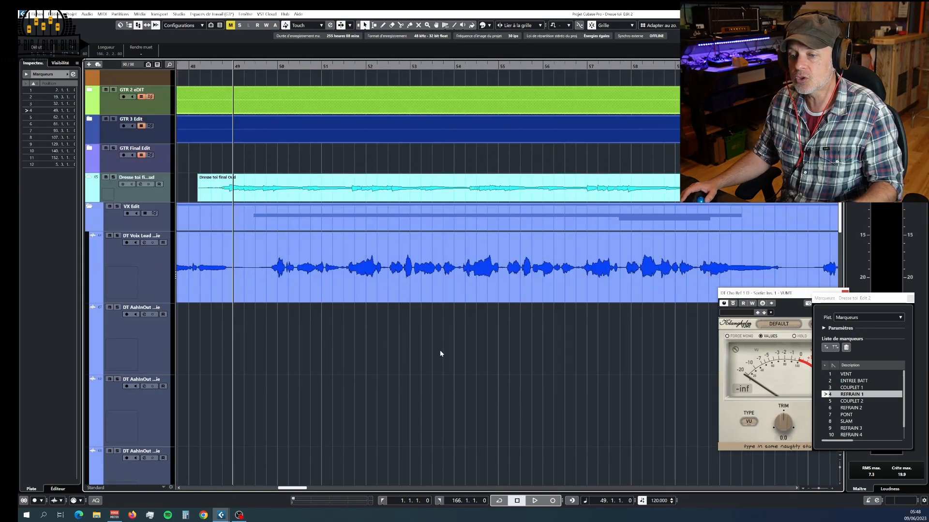
Solo the DT Voix Lead track and listen to the start of its chorus
{"action": "left_click", "coordinate": [117, 235]}
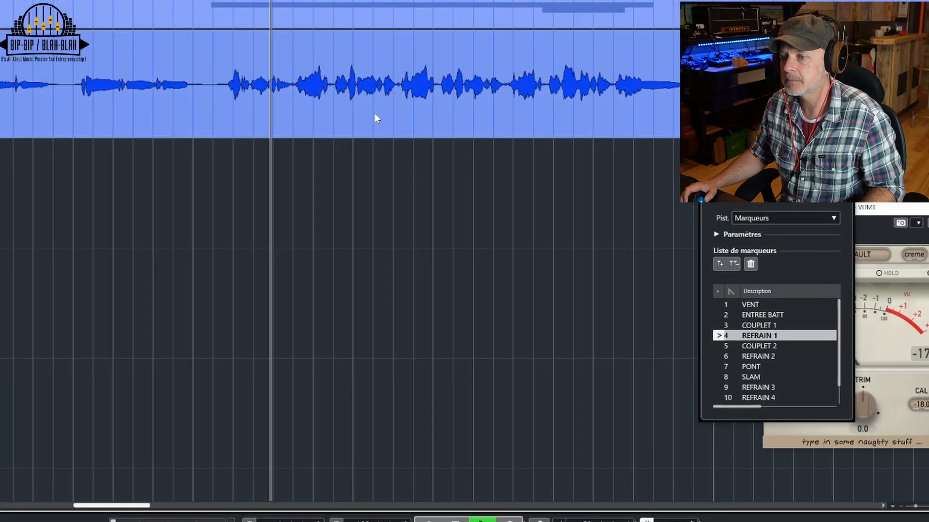
{"action": "scroll", "coordinate": [375, 119], "scroll_direction": "up", "scroll_amount": 1}
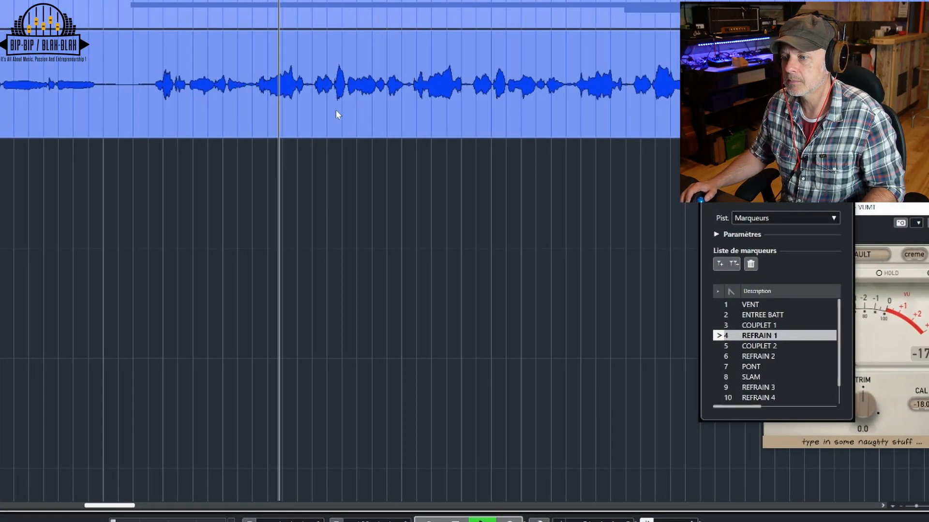
{"action": "key", "text": "space"}
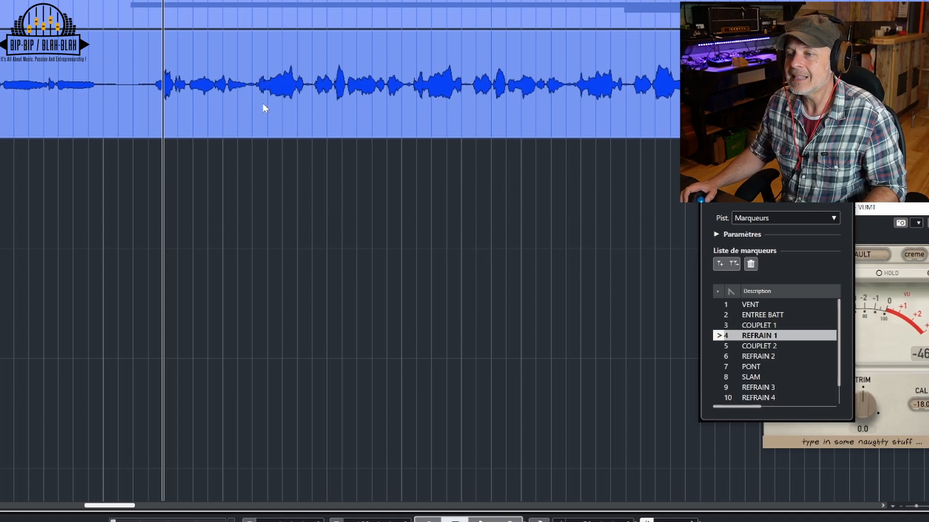
Select the loud phrase early in the lead vocal's chorus as a range and open Direct Offline Processing for it
{"action": "scroll", "coordinate": [262, 103], "scroll_direction": "up", "scroll_amount": 4}
{"action": "right_click", "coordinate": [243, 109]}
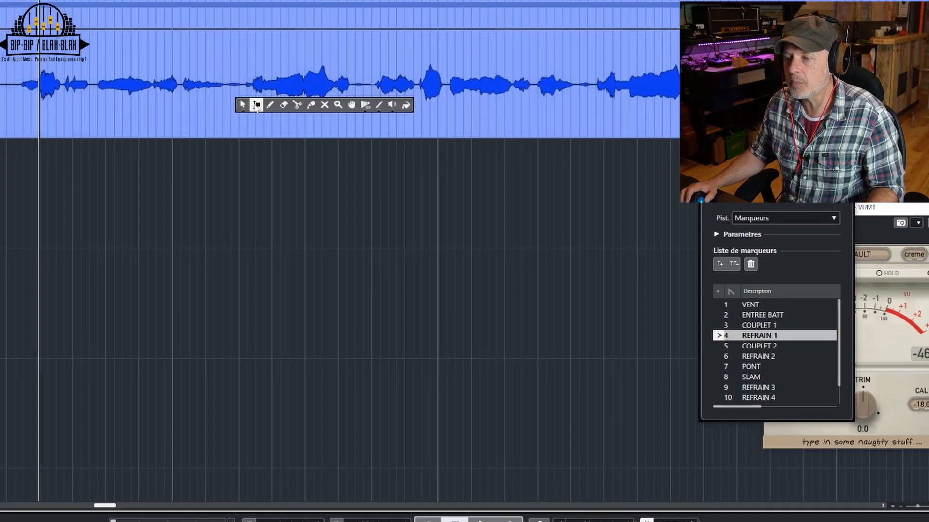
{"action": "left_click", "coordinate": [255, 99]}
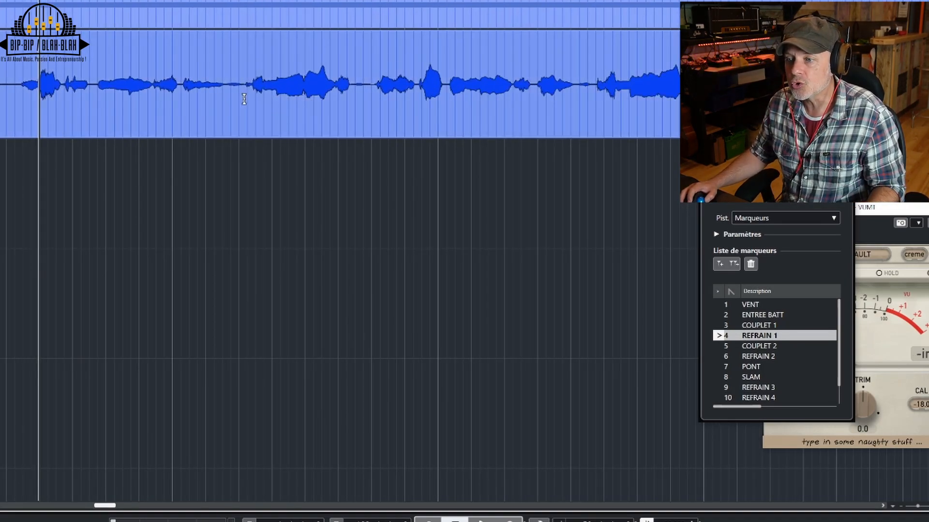
{"action": "left_click_drag", "start_coordinate": [247, 99], "coordinate": [354, 100]}
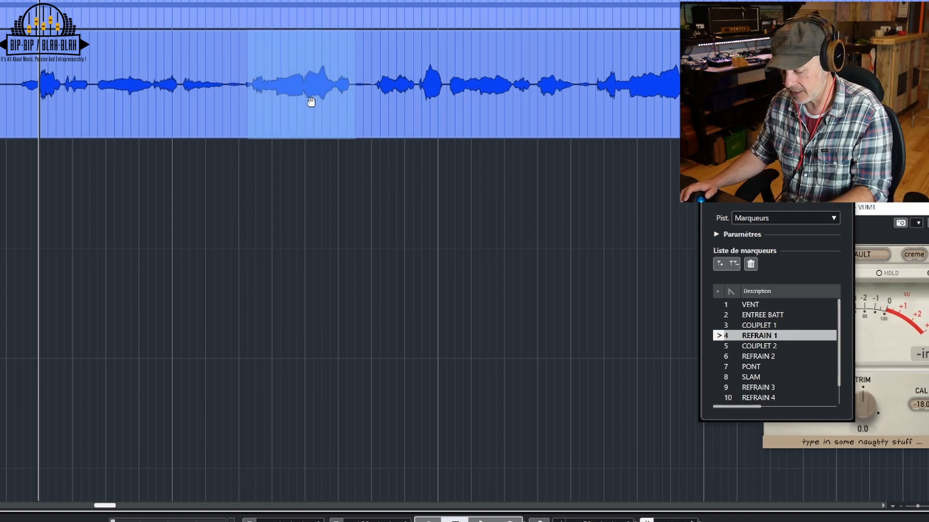
{"action": "key", "text": "F7"}
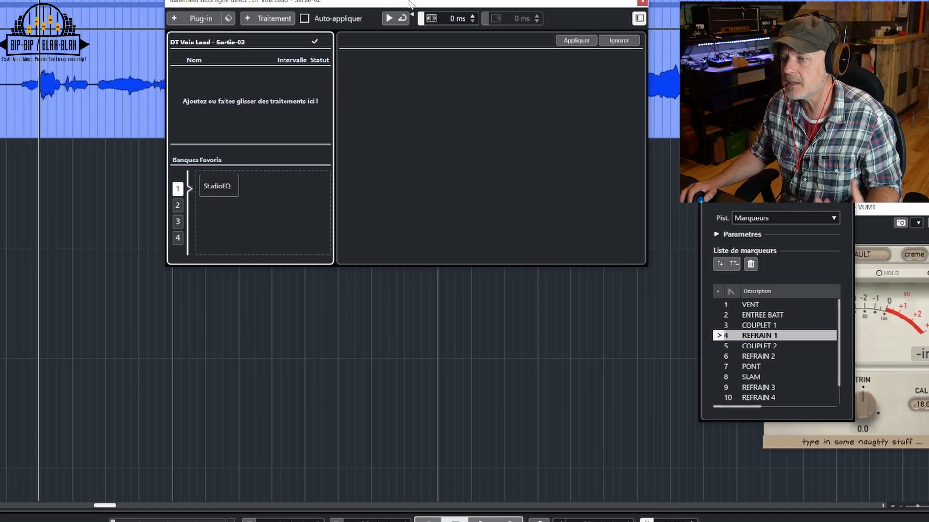
{"action": "left_click_drag", "start_coordinate": [409, 2], "coordinate": [407, 106]}
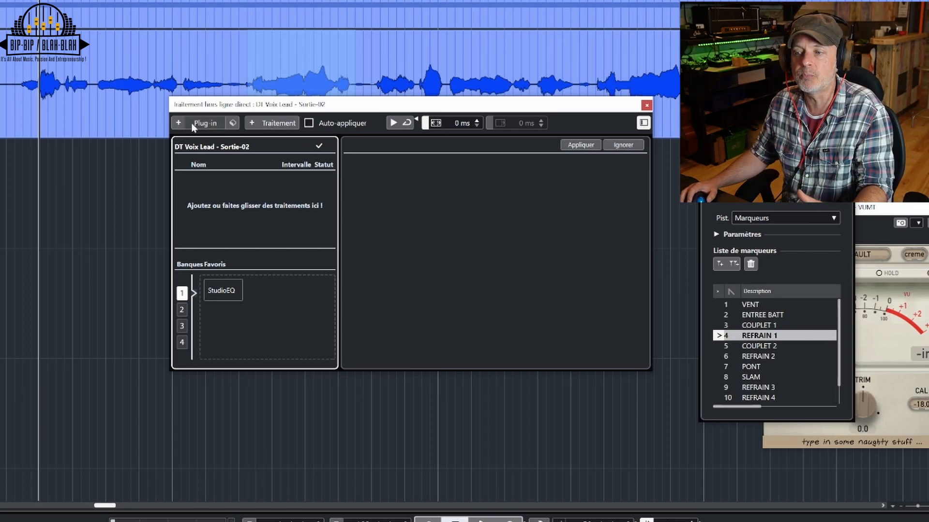
Apply a Gain process of -10 dB to the selected vocal phrase
{"action": "left_click", "coordinate": [279, 124]}
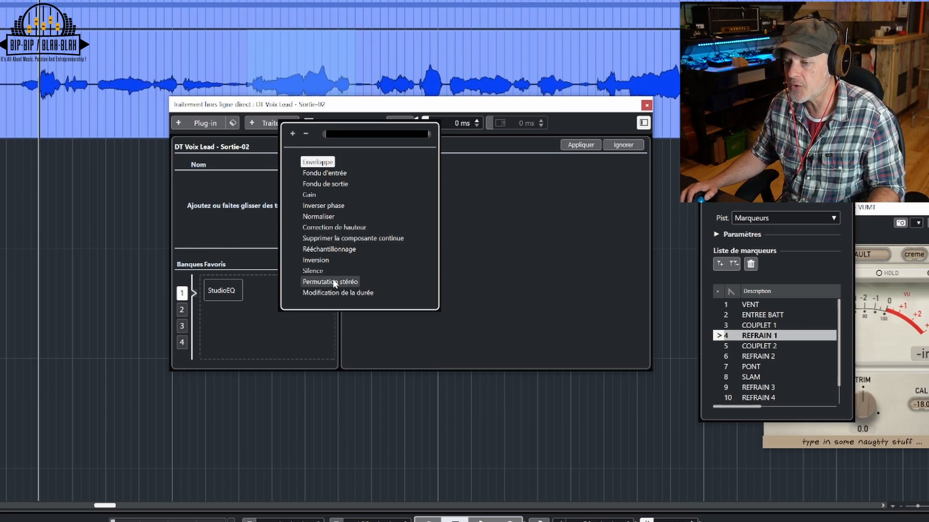
{"action": "left_click", "coordinate": [310, 195]}
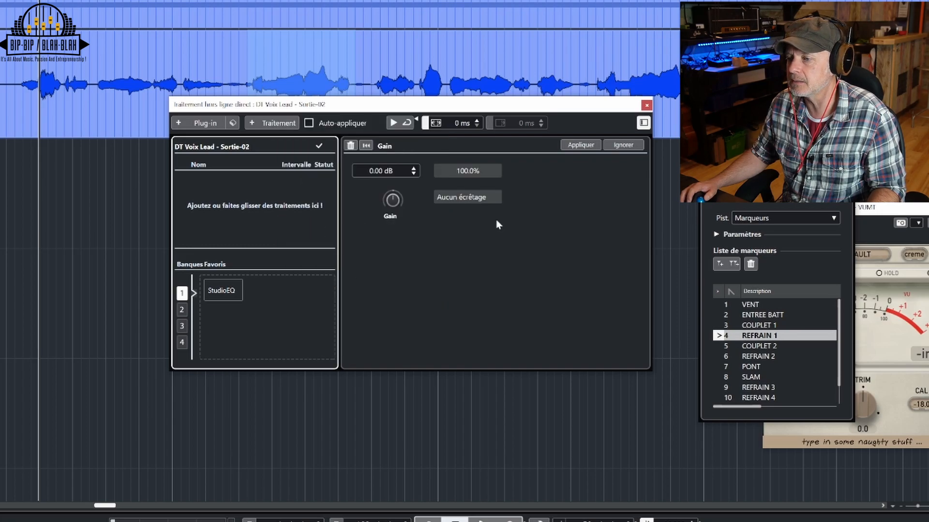
{"action": "double_click", "coordinate": [392, 173]}
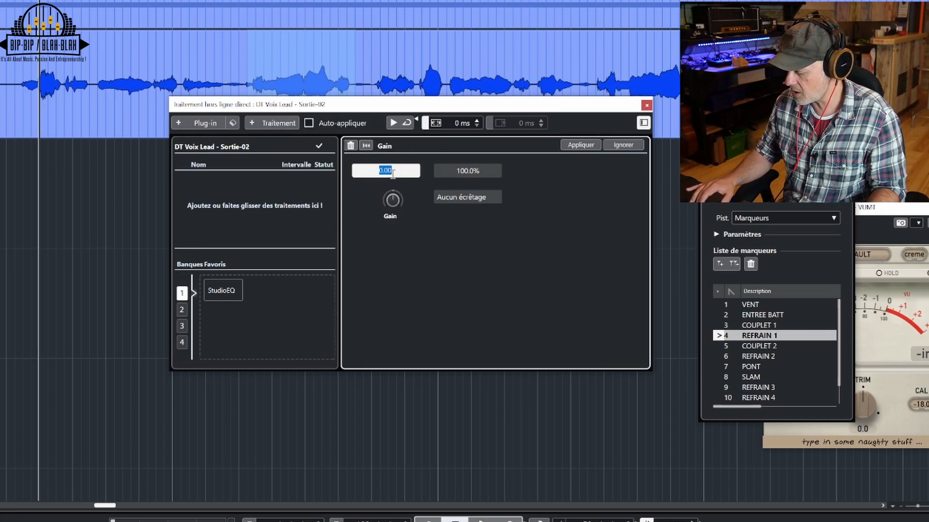
{"action": "type", "text": "-10"}
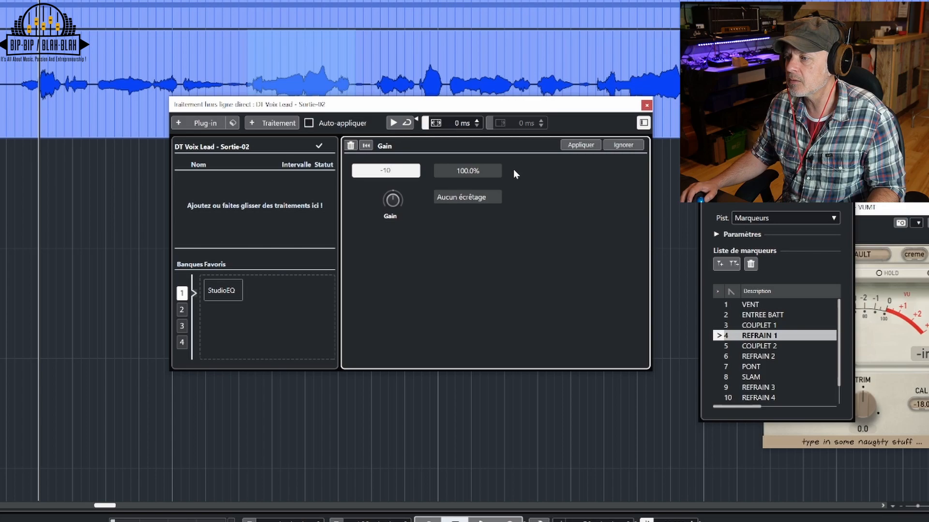
{"action": "left_click", "coordinate": [582, 145]}
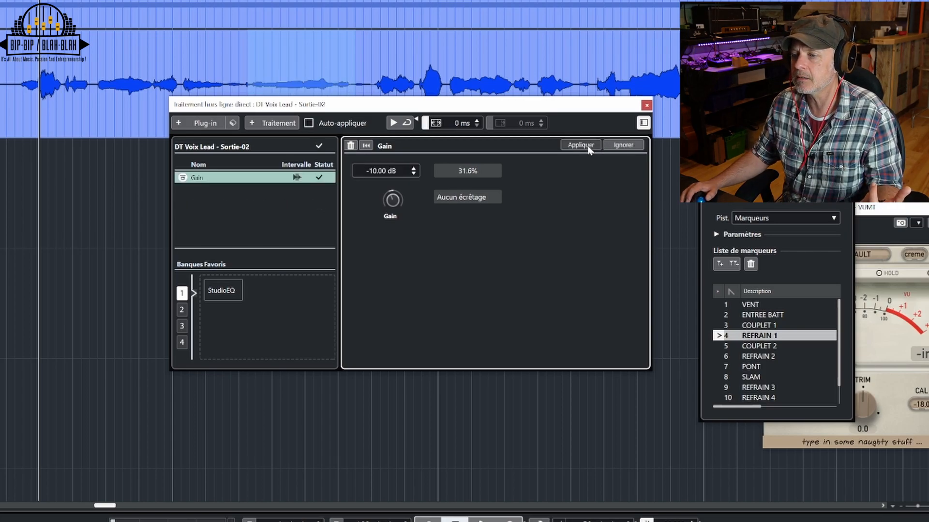
Uncover the processed vocal waveform and play the passage to hear the gain change
{"action": "left_click_drag", "start_coordinate": [321, 104], "coordinate": [309, 184]}
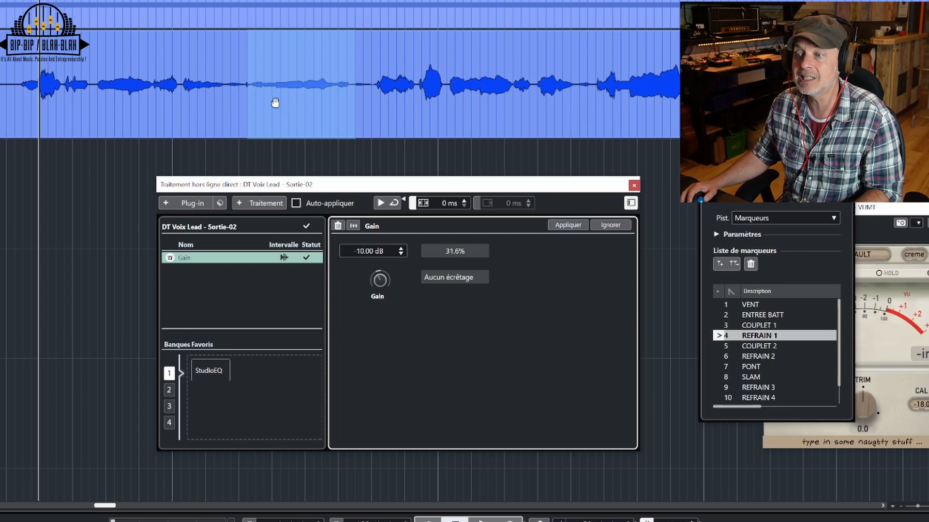
{"action": "key", "text": "space"}
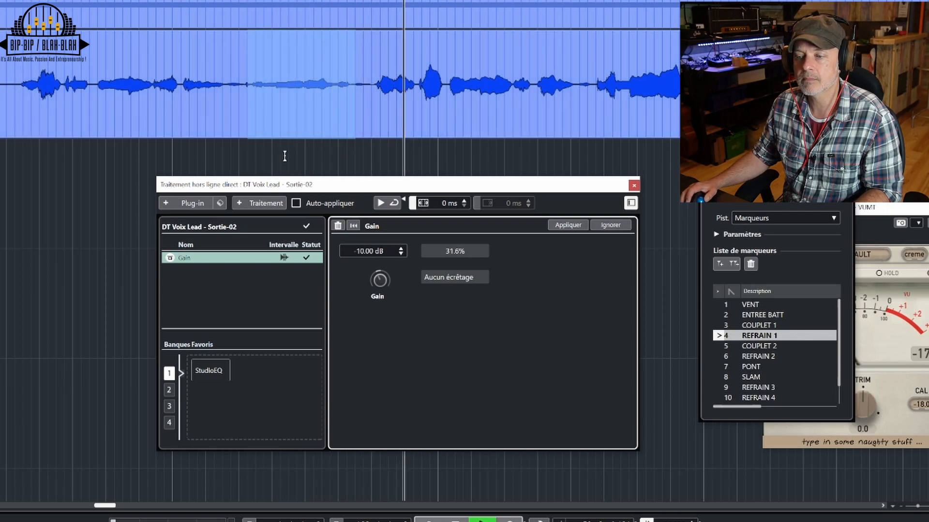
{"action": "key", "text": "space"}
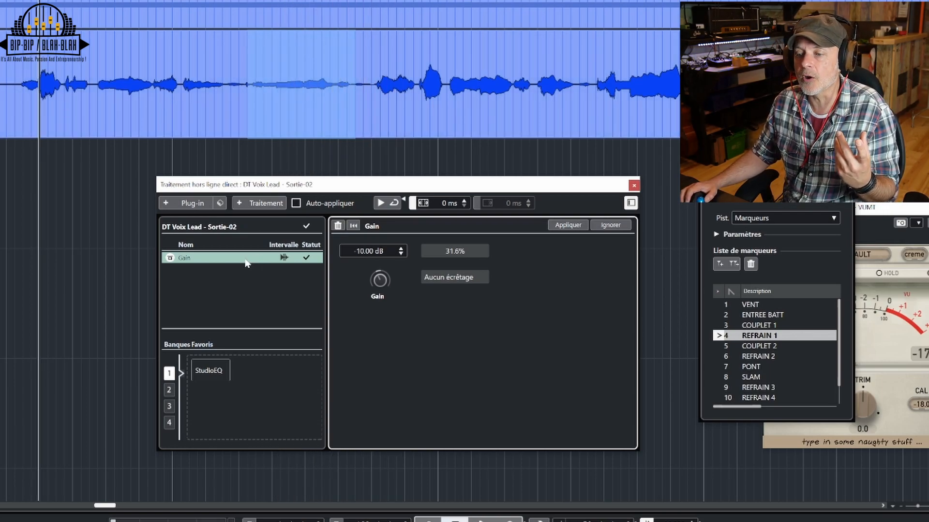
Delete the Gain process from the lead vocal's offline processing list
{"action": "right_click", "coordinate": [245, 261]}
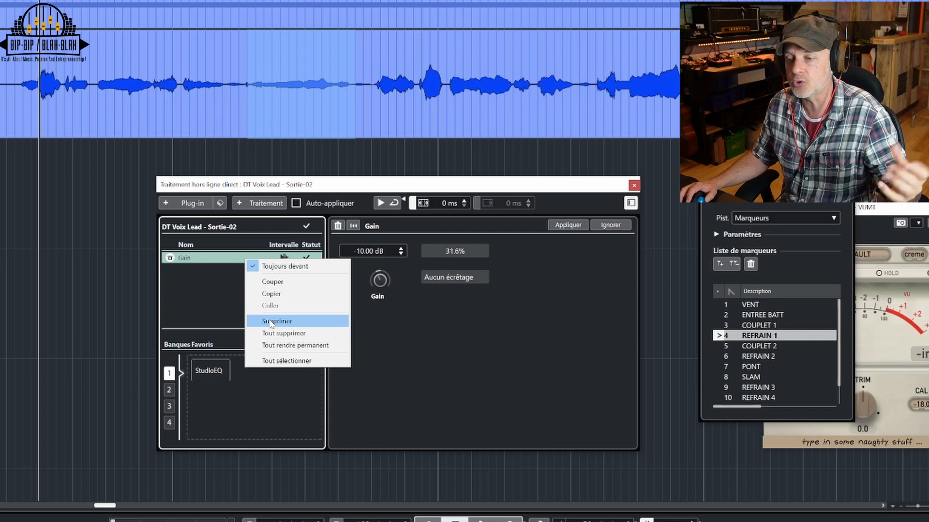
{"action": "left_click", "coordinate": [198, 269]}
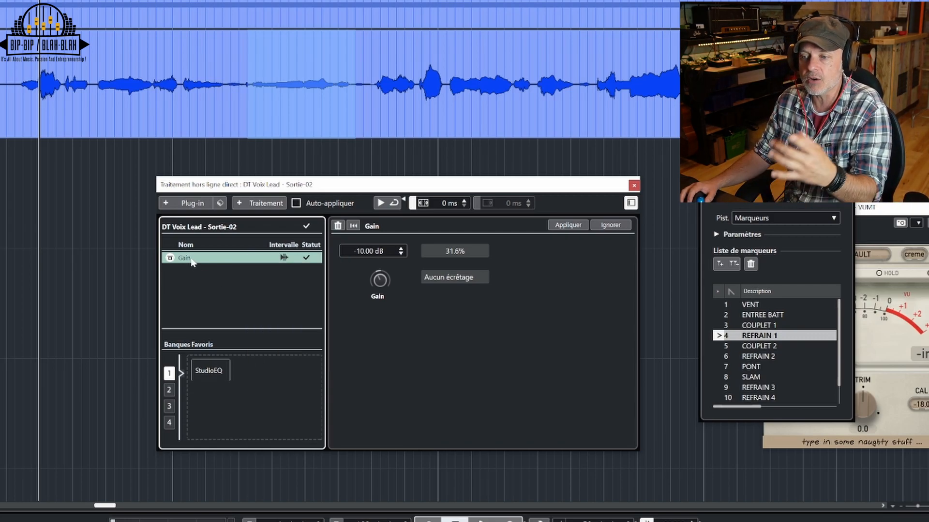
{"action": "right_click", "coordinate": [192, 261]}
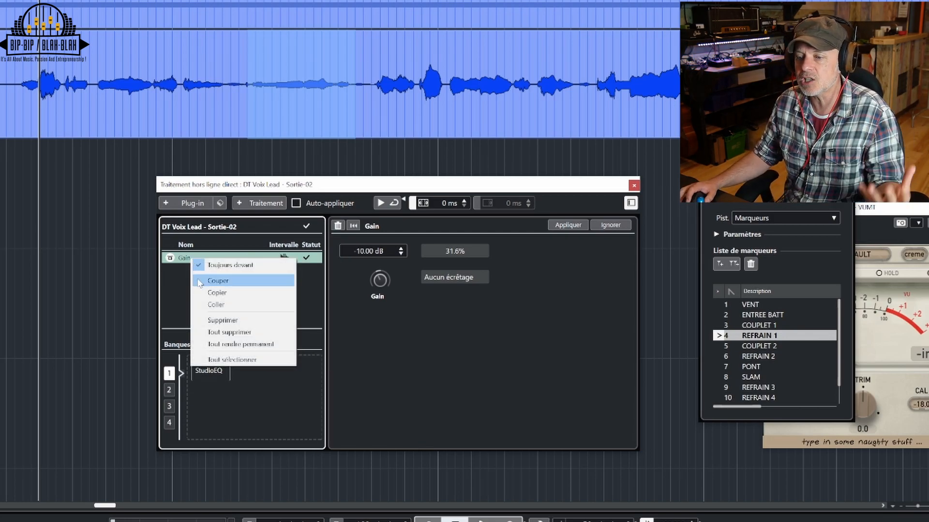
{"action": "left_click", "coordinate": [224, 322]}
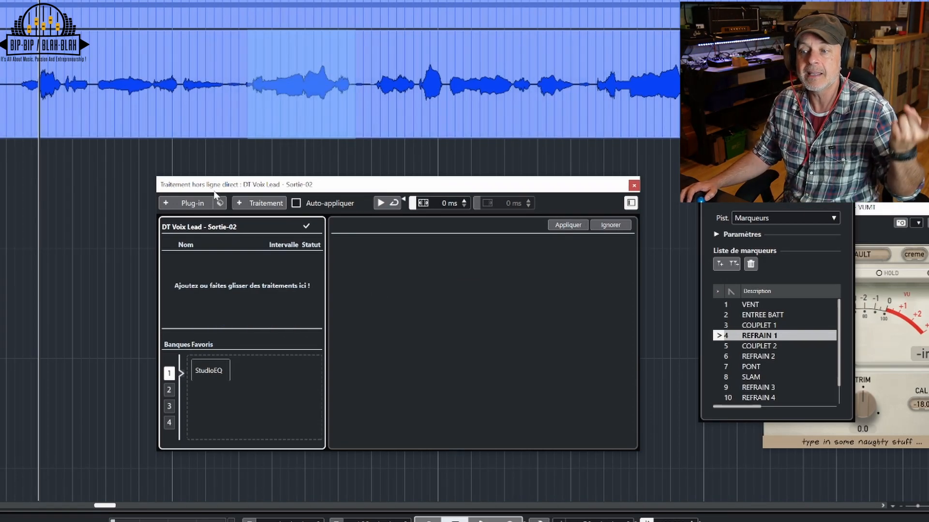
Apply the Phaser BI-TRON plug-in to the selected vocal phrase with its default settings and play the result
{"action": "left_click", "coordinate": [193, 203]}
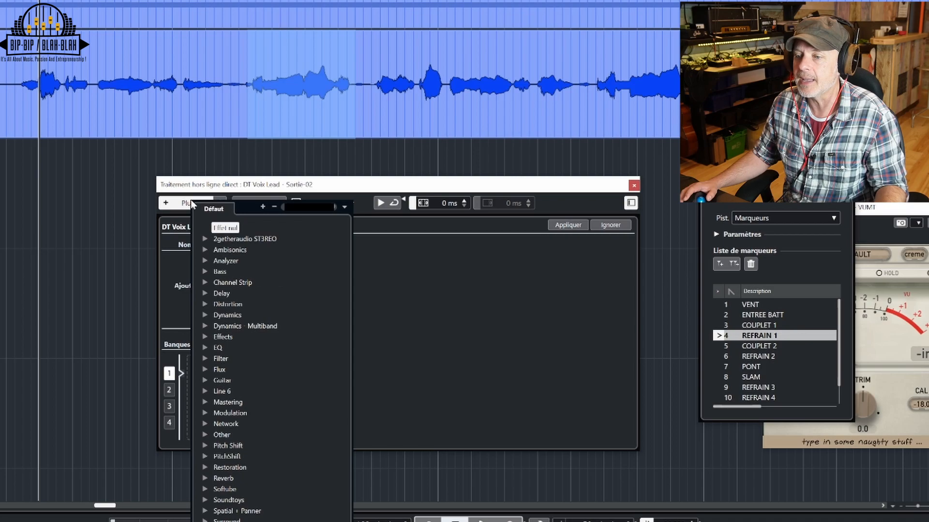
{"action": "left_click", "coordinate": [206, 412]}
{"action": "scroll", "coordinate": [333, 420], "scroll_direction": "down", "scroll_amount": 6}
{"action": "left_click", "coordinate": [262, 393]}
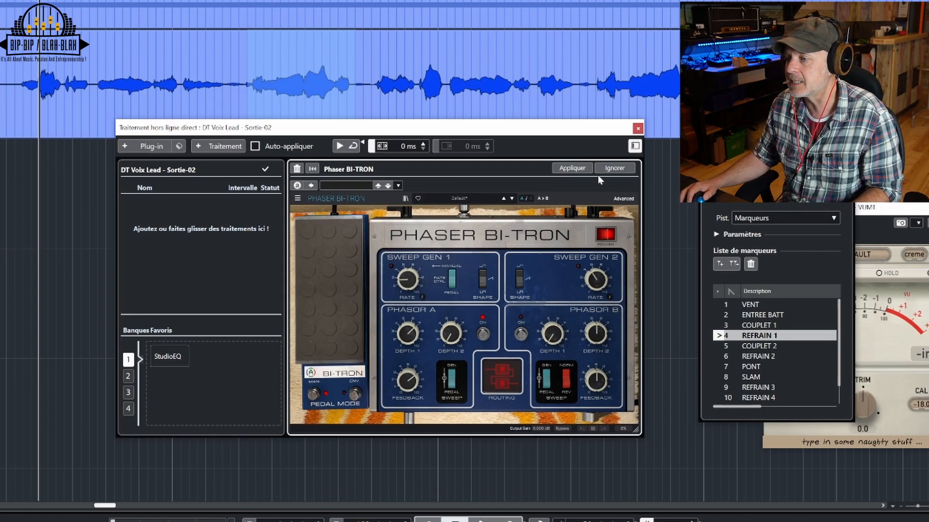
{"action": "left_click", "coordinate": [571, 168]}
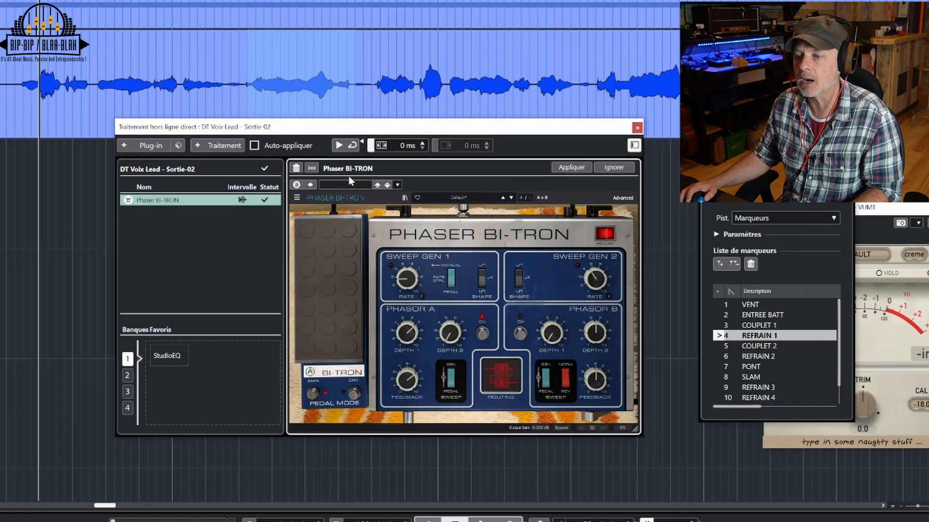
{"action": "key", "text": "space"}
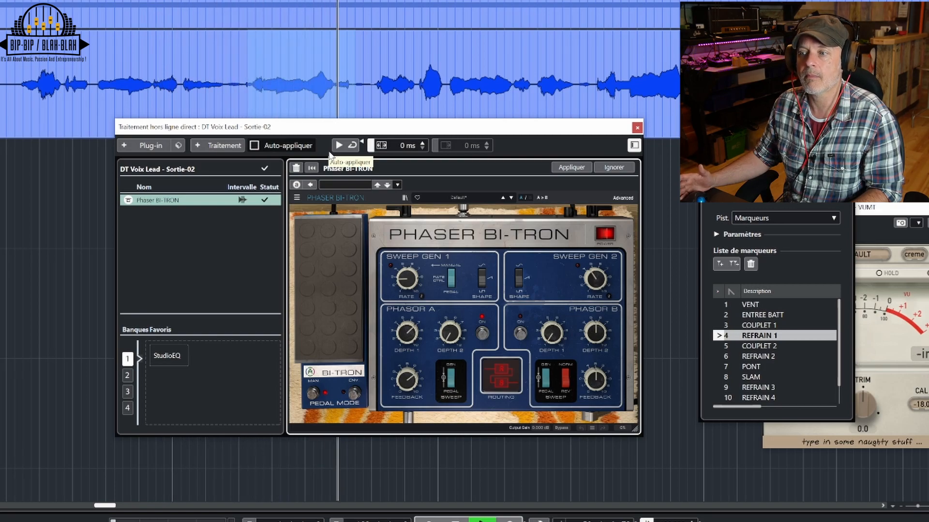
{"action": "key", "text": "space"}
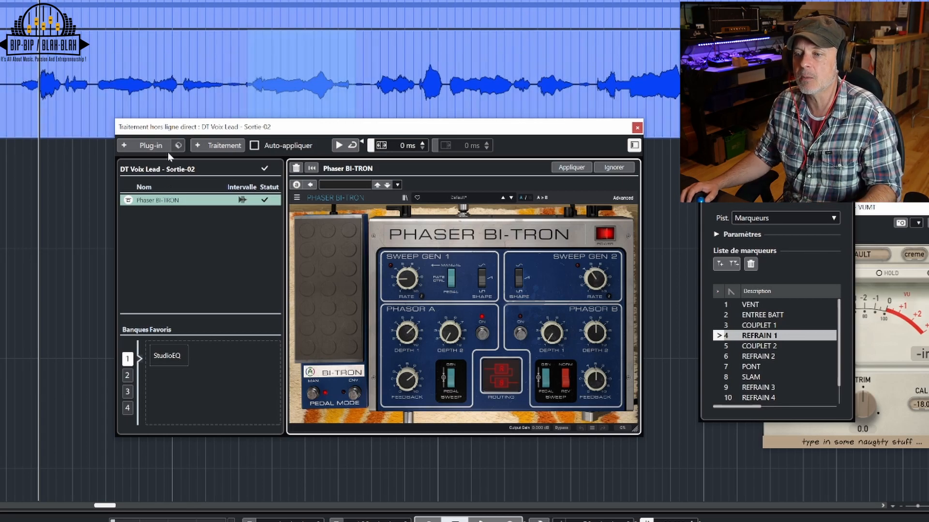
Apply the Chorus JUN-6 plug-in to the selected vocal phrase with its default settings and play the result
{"action": "left_click", "coordinate": [140, 146]}
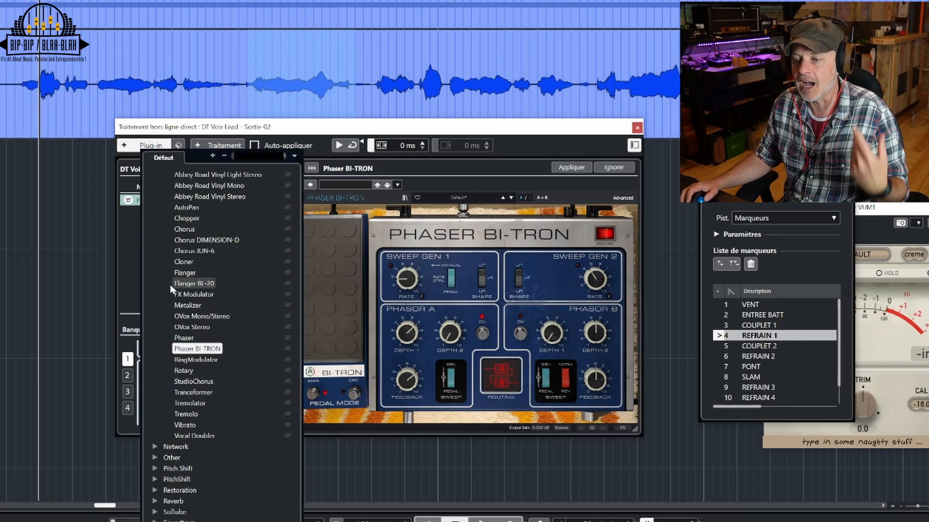
{"action": "scroll", "coordinate": [182, 305], "scroll_direction": "up", "scroll_amount": 5}
{"action": "scroll", "coordinate": [182, 307], "scroll_direction": "down", "scroll_amount": 4}
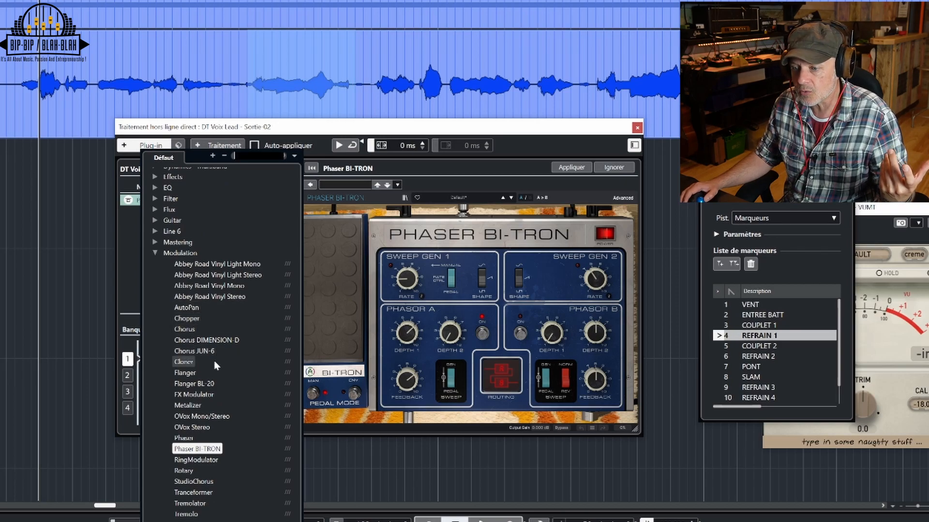
{"action": "left_click", "coordinate": [199, 352]}
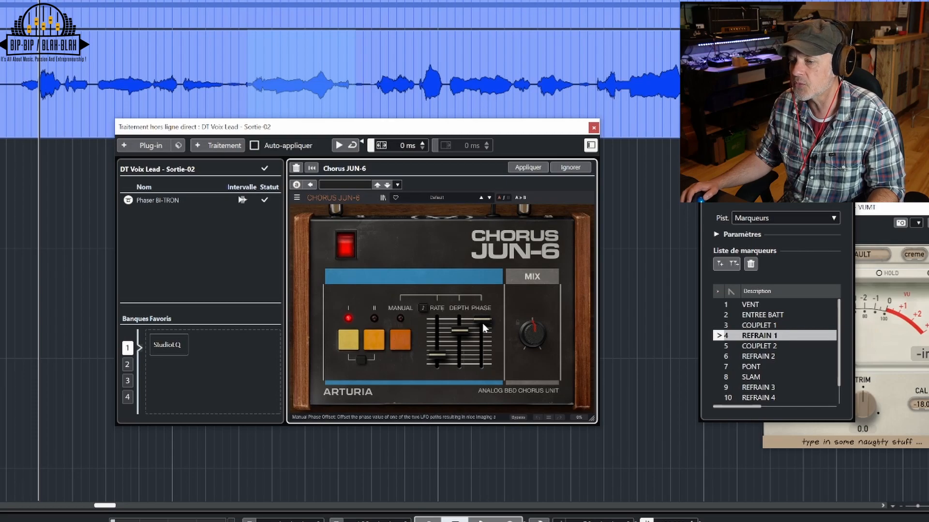
{"action": "left_click", "coordinate": [528, 167]}
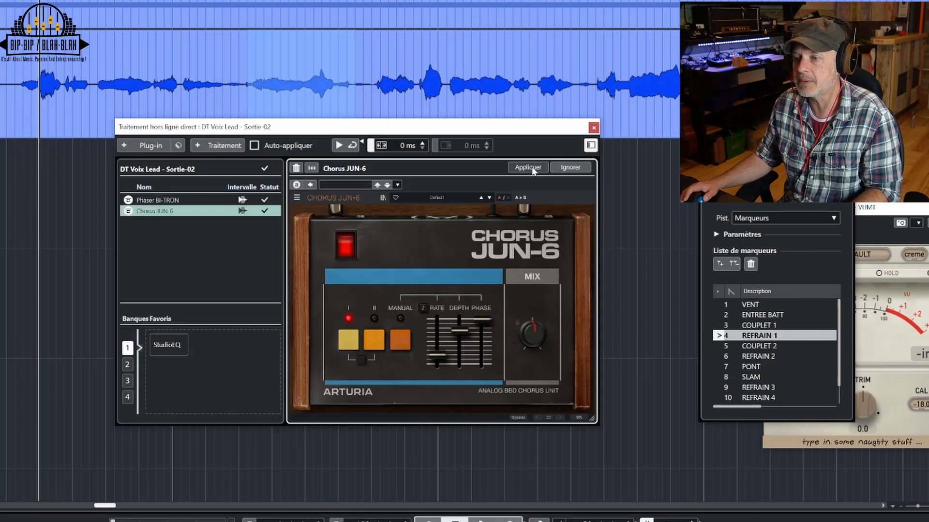
{"action": "key", "text": "space"}
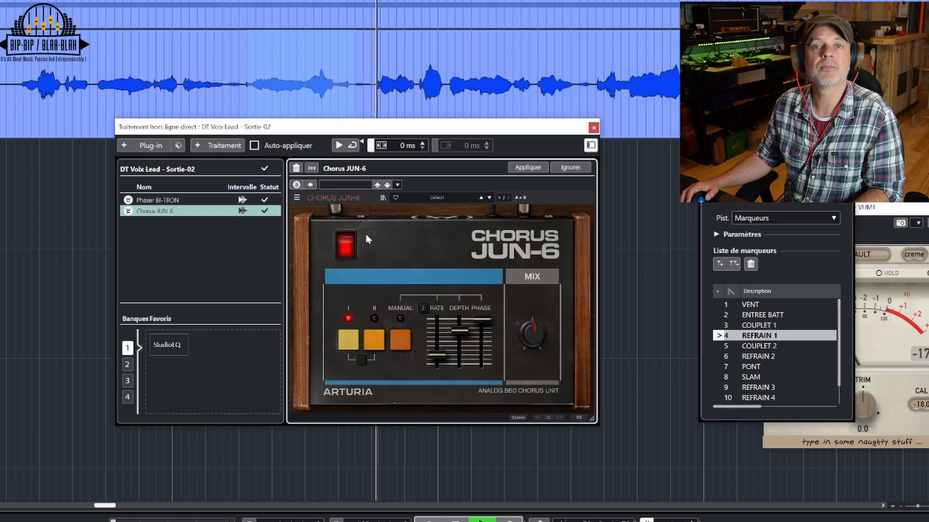
{"action": "key", "text": "space"}
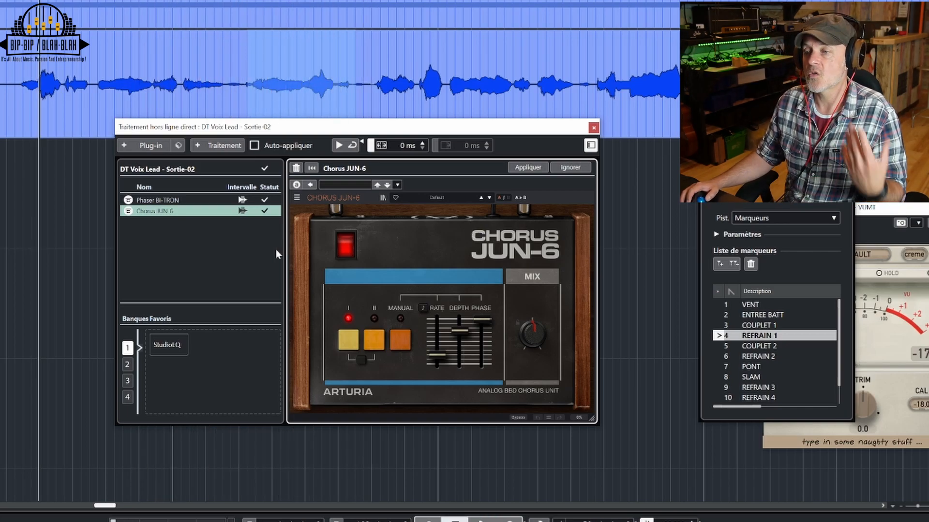
Delete the Phaser BI-TRON and Chorus JUN-6 processes from the lead vocal's list, playing the passage between the two deletions
{"action": "left_click", "coordinate": [177, 201]}
{"action": "right_click", "coordinate": [178, 203]}
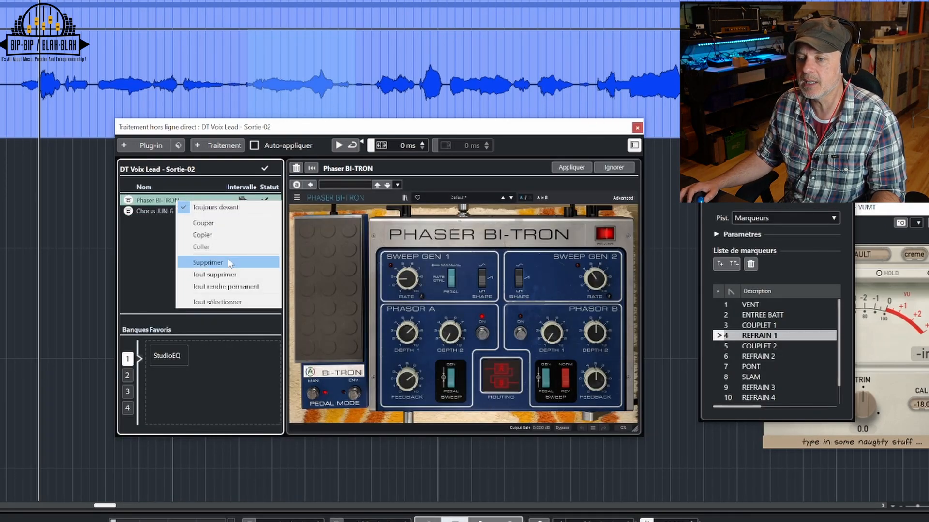
{"action": "left_click", "coordinate": [208, 263]}
{"action": "key", "text": "space"}
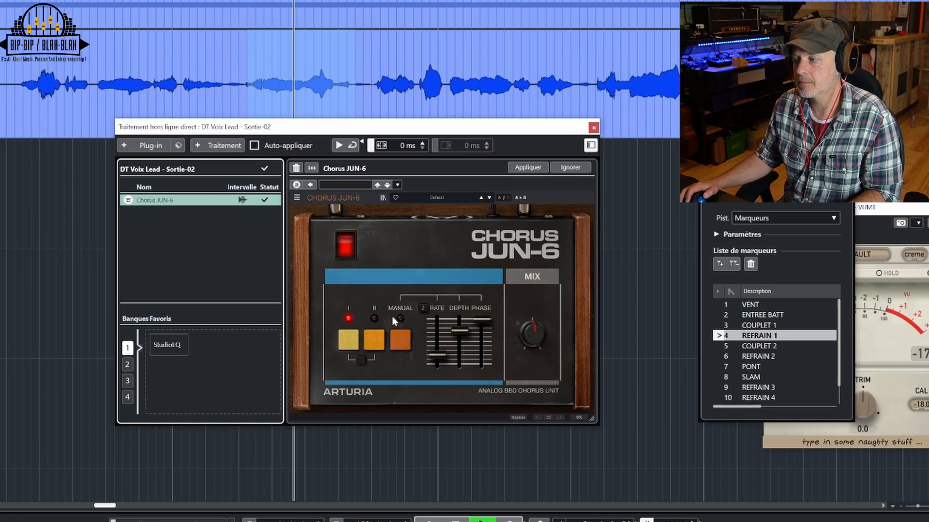
{"action": "key", "text": "space"}
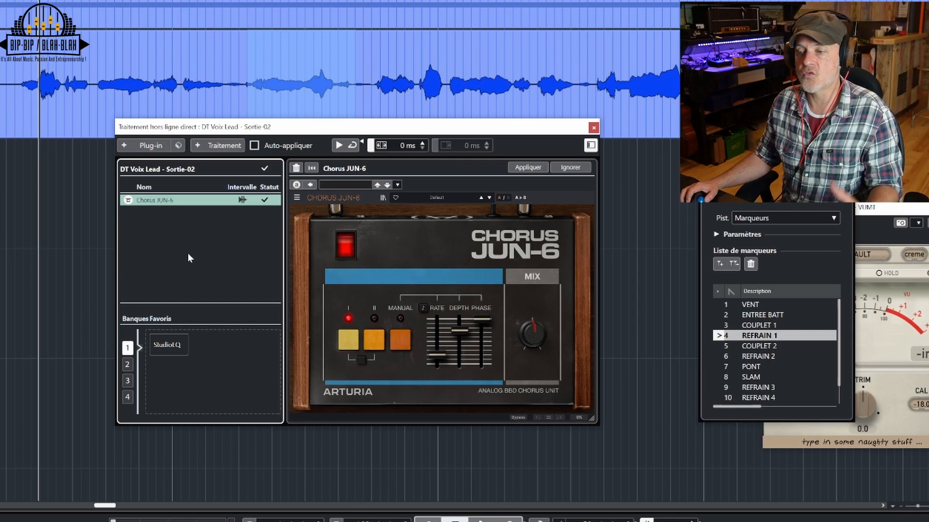
{"action": "right_click", "coordinate": [180, 201]}
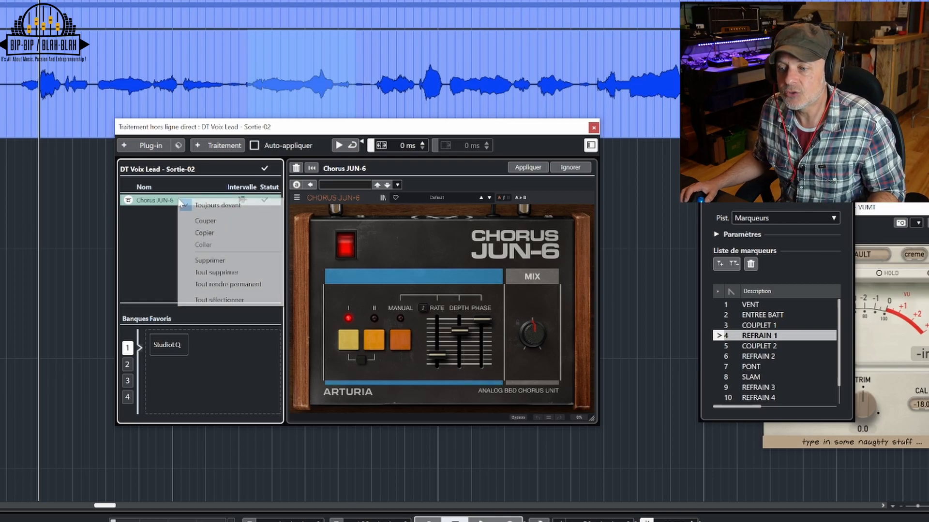
{"action": "left_click", "coordinate": [202, 260]}
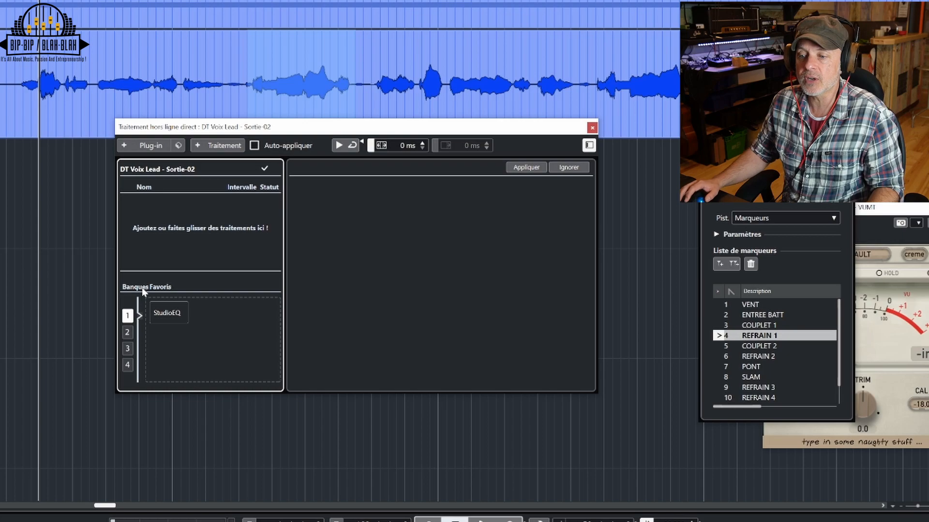
Apply the StudioEQ favourite from bank 1 to the selected vocal phrase and play the passage
{"action": "left_click", "coordinate": [157, 314]}
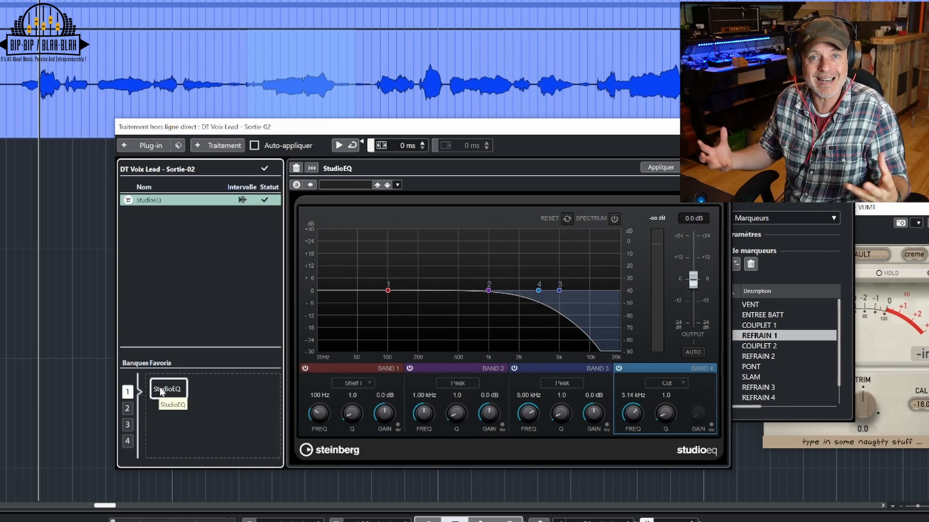
{"action": "left_click", "coordinate": [656, 168]}
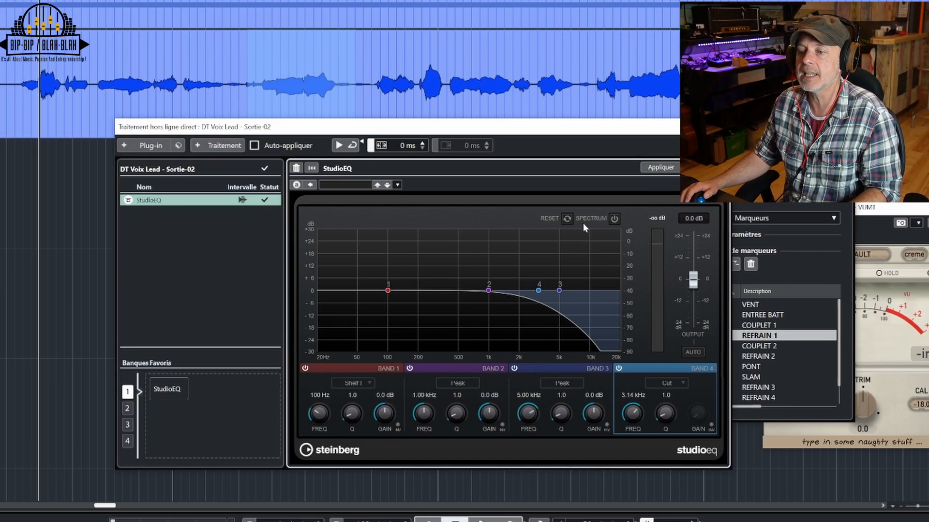
{"action": "key", "text": "space"}
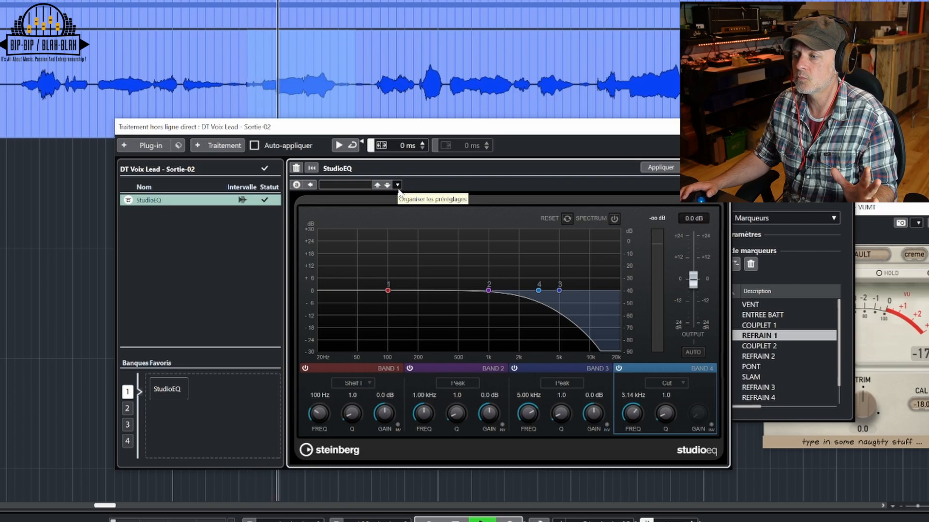
{"action": "key", "text": "space"}
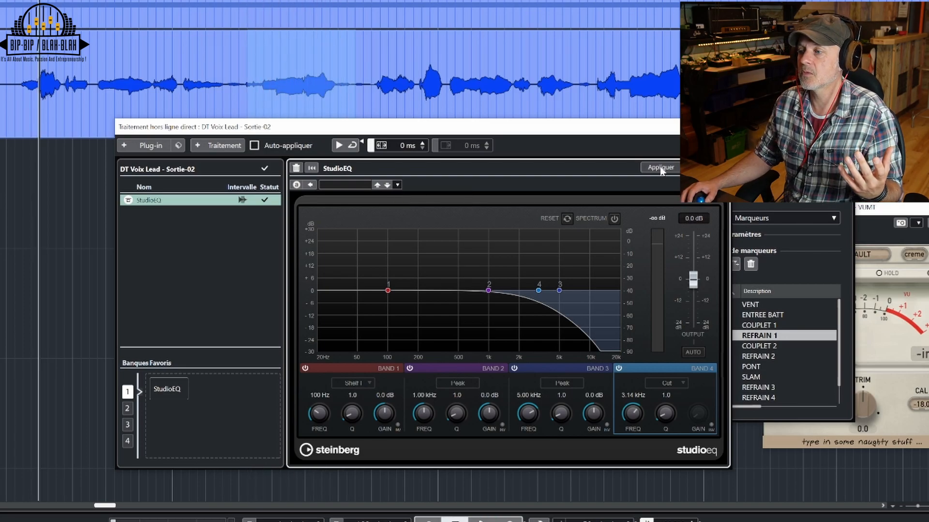
Delete the StudioEQ process from the lead vocal's offline processing list
{"action": "right_click", "coordinate": [184, 200]}
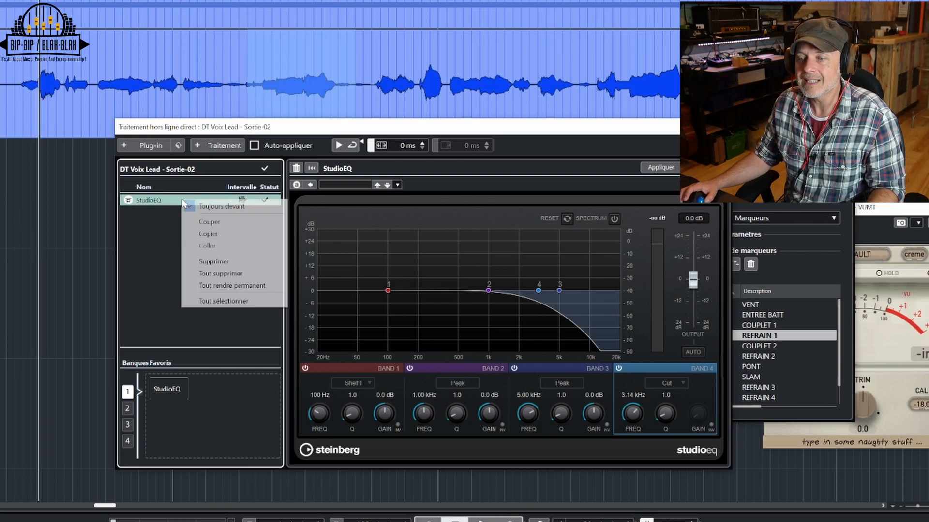
{"action": "left_click", "coordinate": [219, 266]}
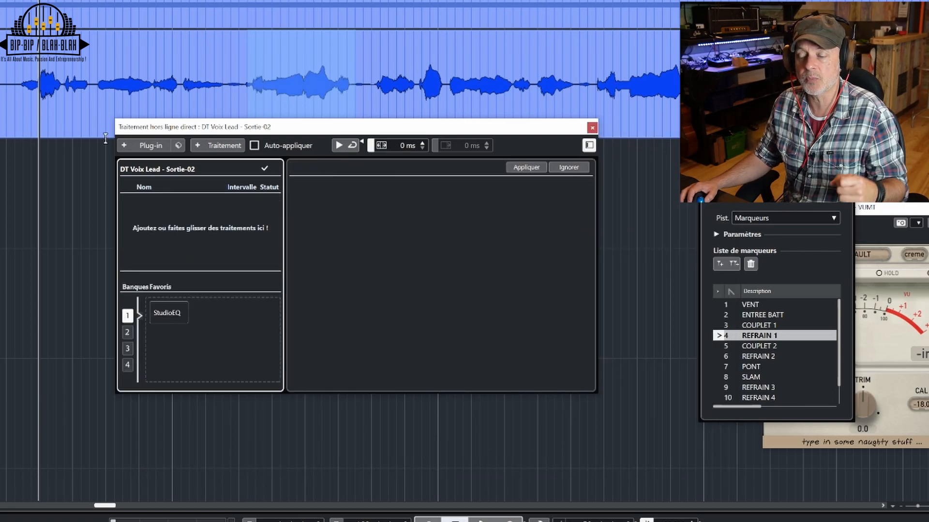
Switch to favourites bank 2, apply Chorus JUN-6 with a raised Rate to the selected vocal phrase, and play it
{"action": "left_click", "coordinate": [128, 333]}
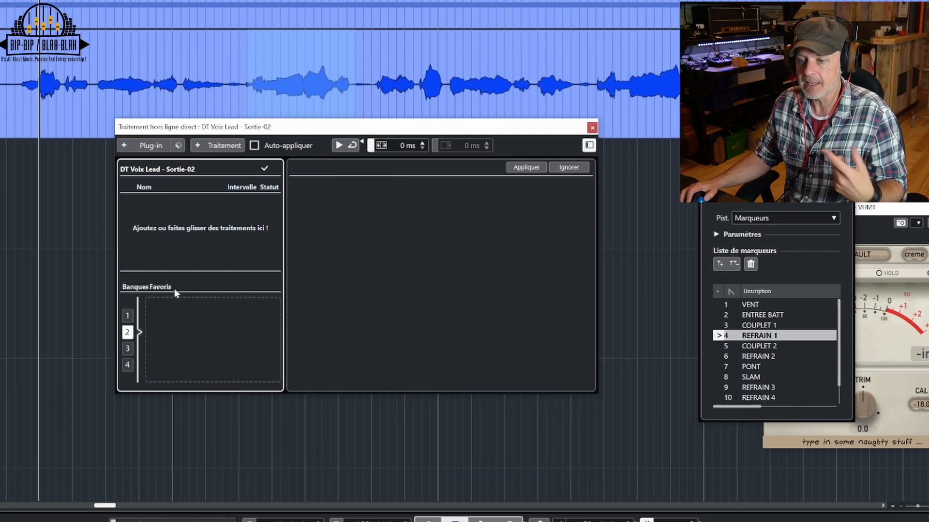
{"action": "left_click", "coordinate": [148, 148]}
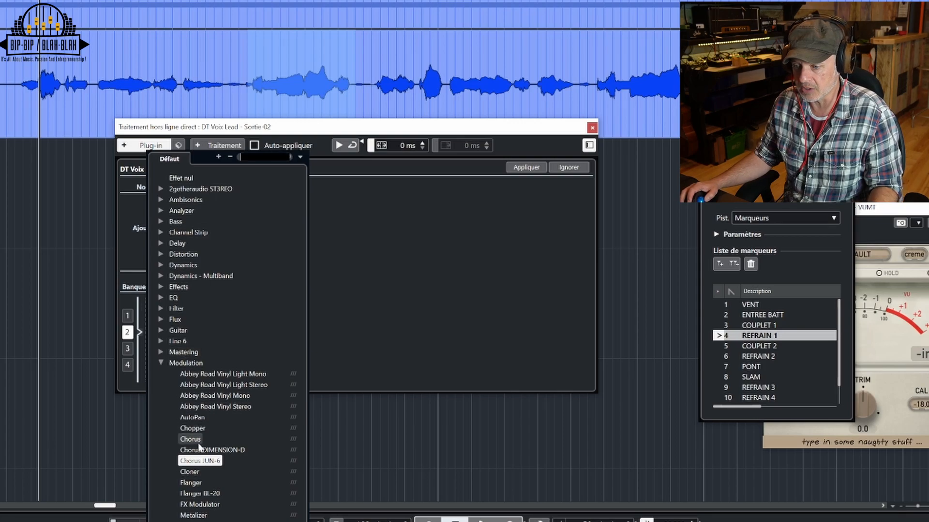
{"action": "left_click", "coordinate": [198, 462]}
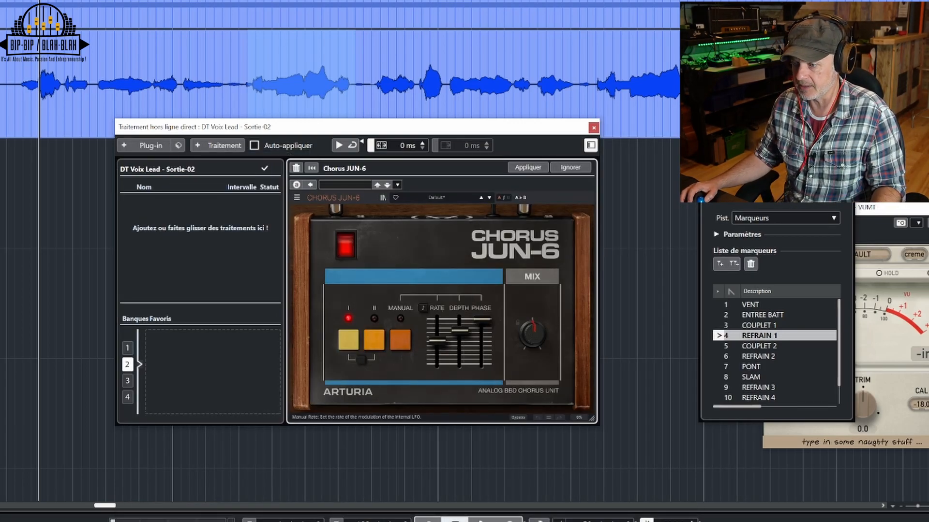
{"action": "left_click_drag", "start_coordinate": [442, 357], "coordinate": [438, 333]}
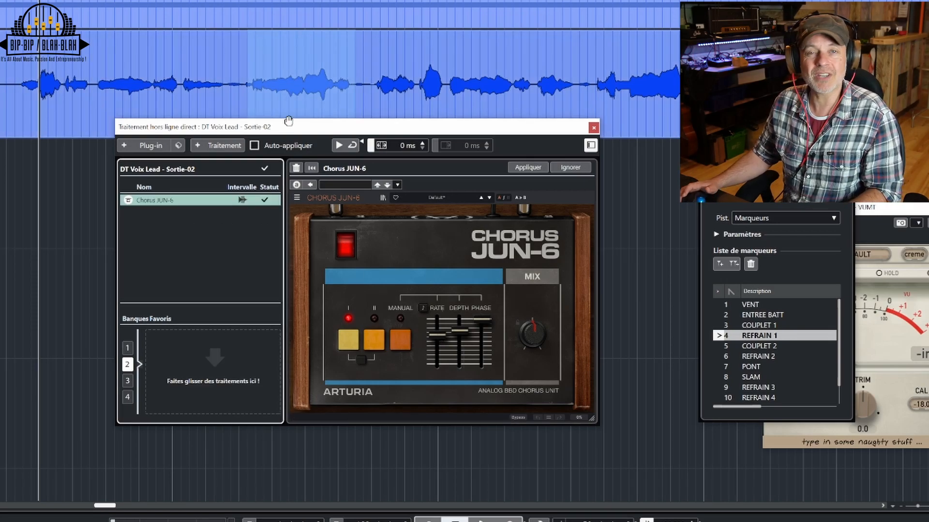
{"action": "key", "text": "space"}
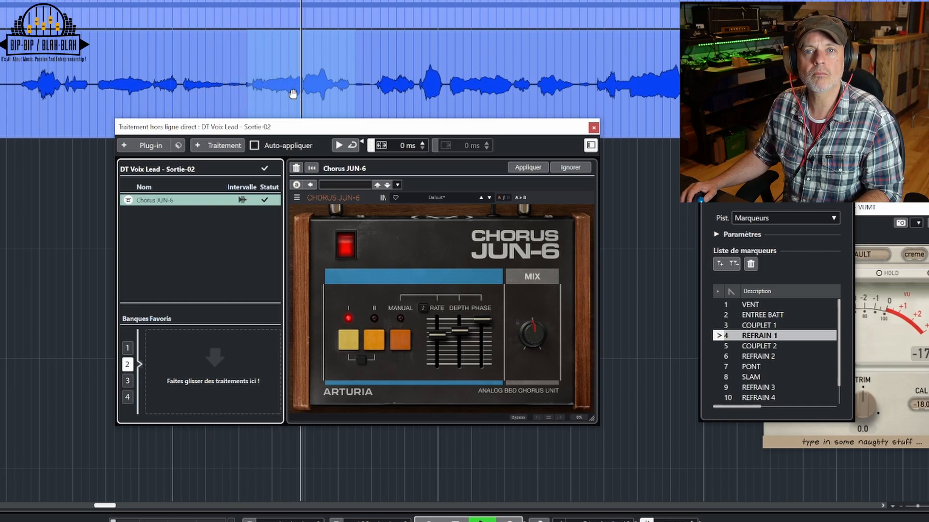
{"action": "key", "text": "space"}
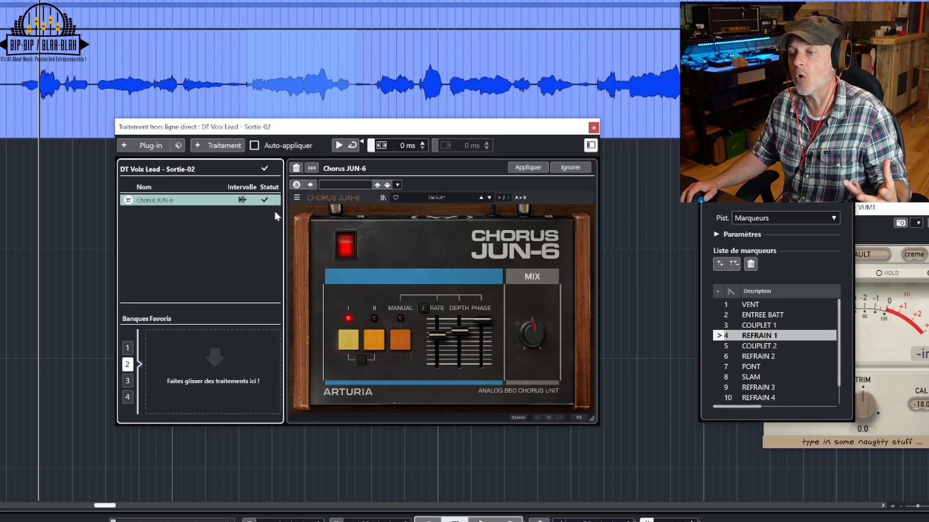
Store the applied Chorus JUN-6 process as a favourite in bank 2
{"action": "left_click_drag", "start_coordinate": [169, 202], "coordinate": [182, 362]}
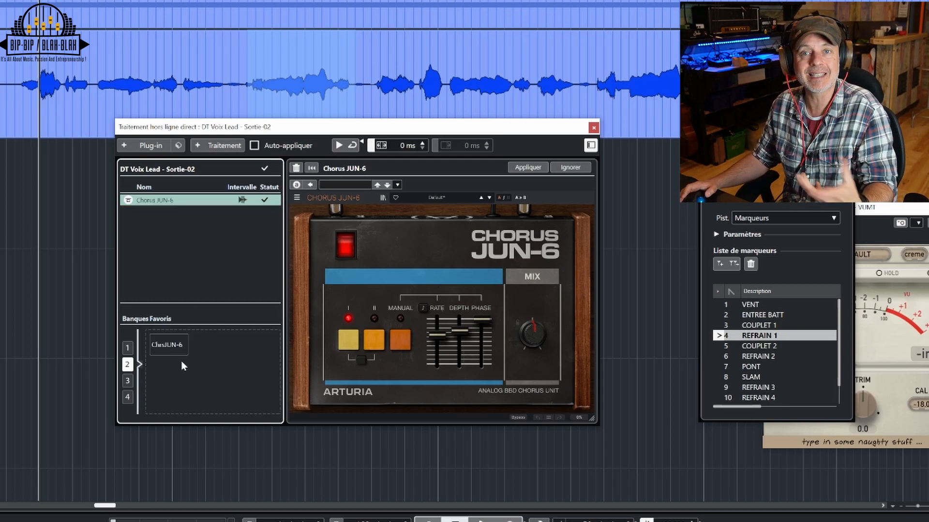
{"action": "left_click", "coordinate": [127, 348]}
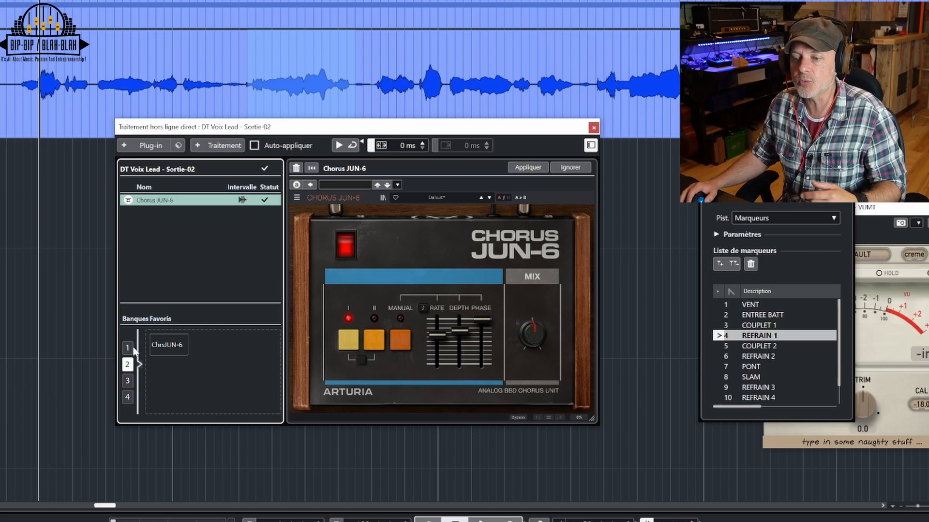
{"action": "left_click", "coordinate": [128, 365]}
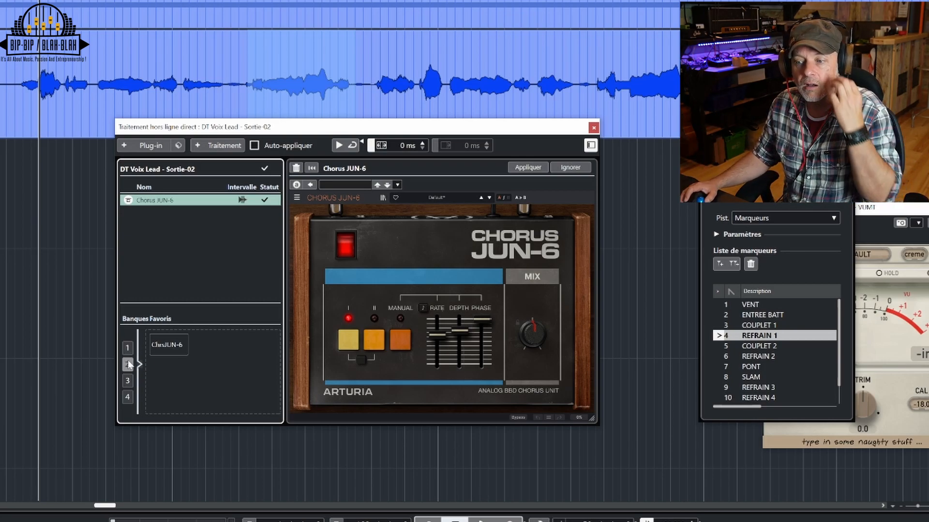
Add the MonoDelay plug-in to the selected vocal phrase with its delay time set to 1/16 T and apply it
{"action": "left_click", "coordinate": [145, 146]}
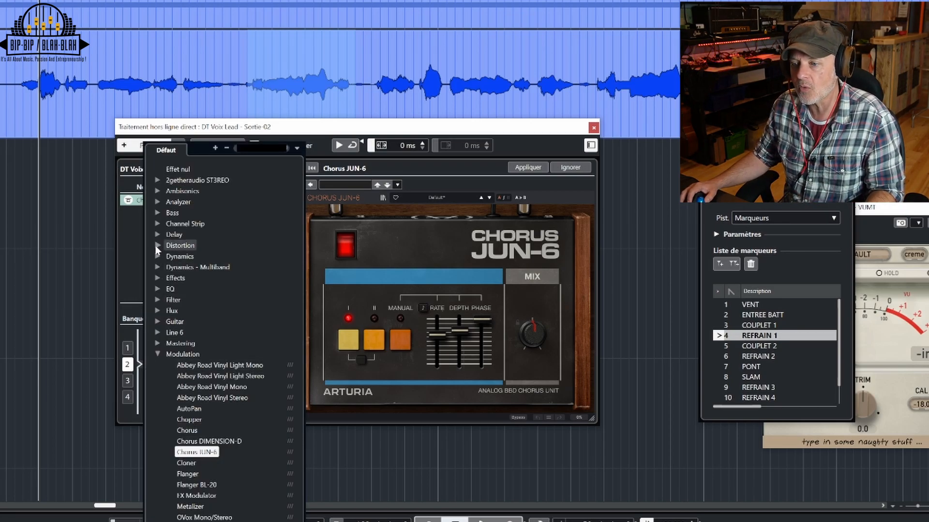
{"action": "left_click", "coordinate": [174, 234]}
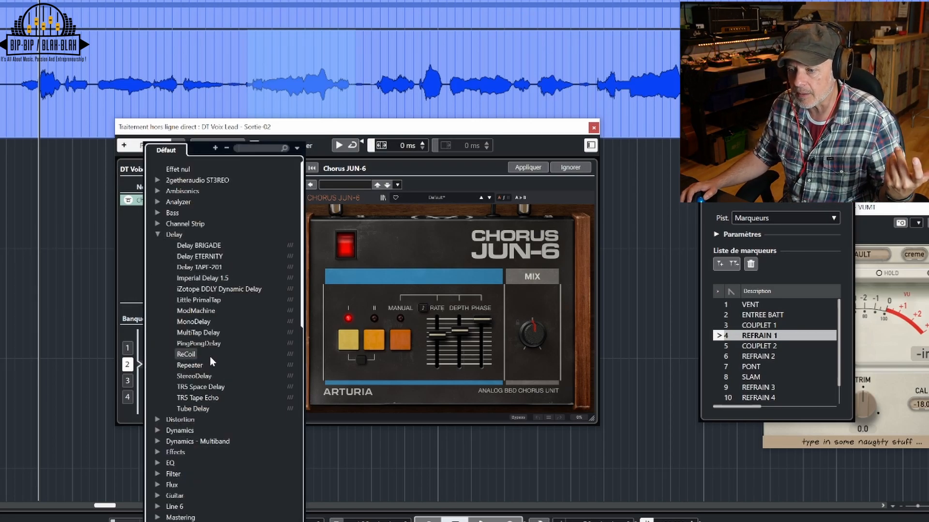
{"action": "left_click", "coordinate": [204, 322]}
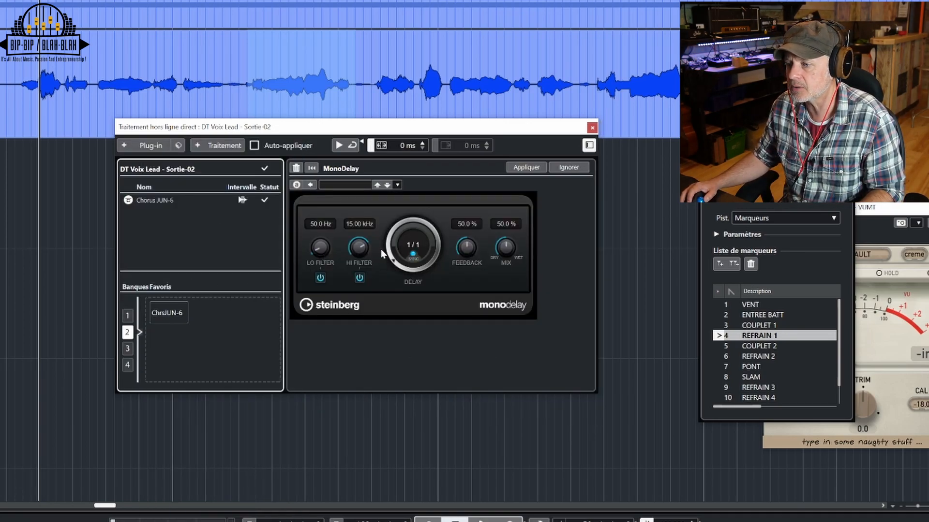
{"action": "left_click", "coordinate": [410, 246]}
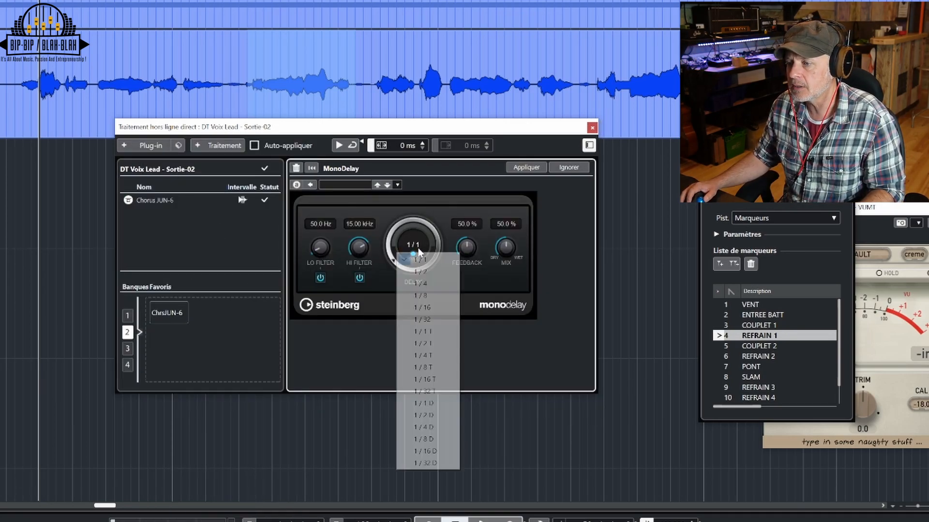
{"action": "left_click", "coordinate": [418, 380]}
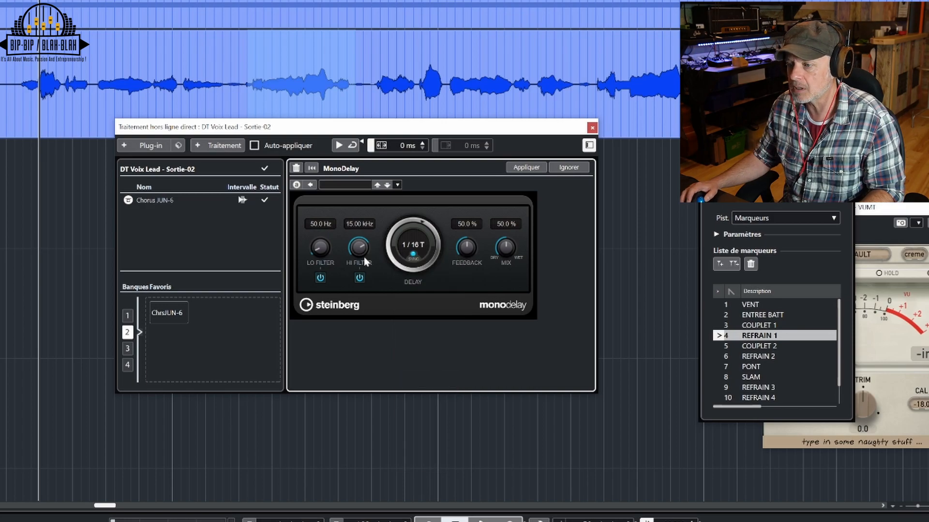
{"action": "left_click", "coordinate": [527, 168]}
Store the MonoDelay process as a favourite in bank 2 beside the chorus and play the processed passage
{"action": "left_click_drag", "start_coordinate": [137, 216], "coordinate": [214, 312]}
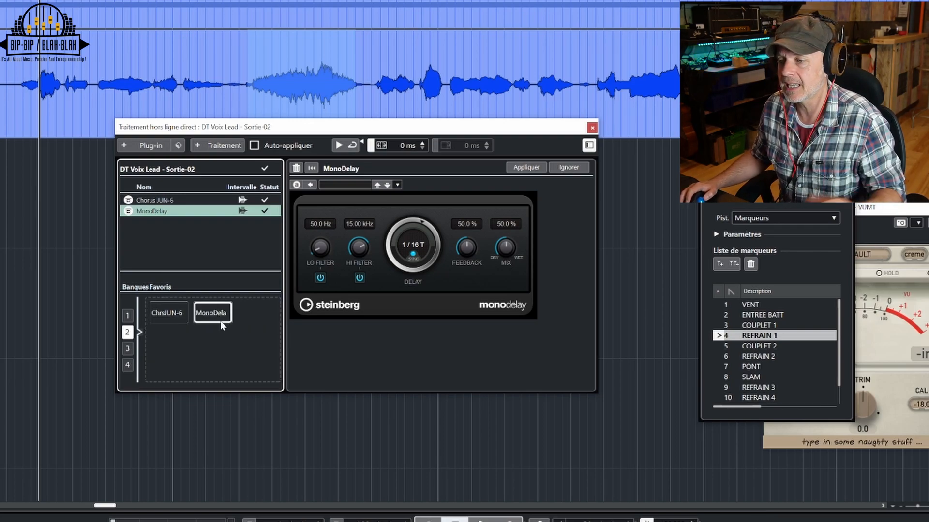
{"action": "key", "text": "space"}
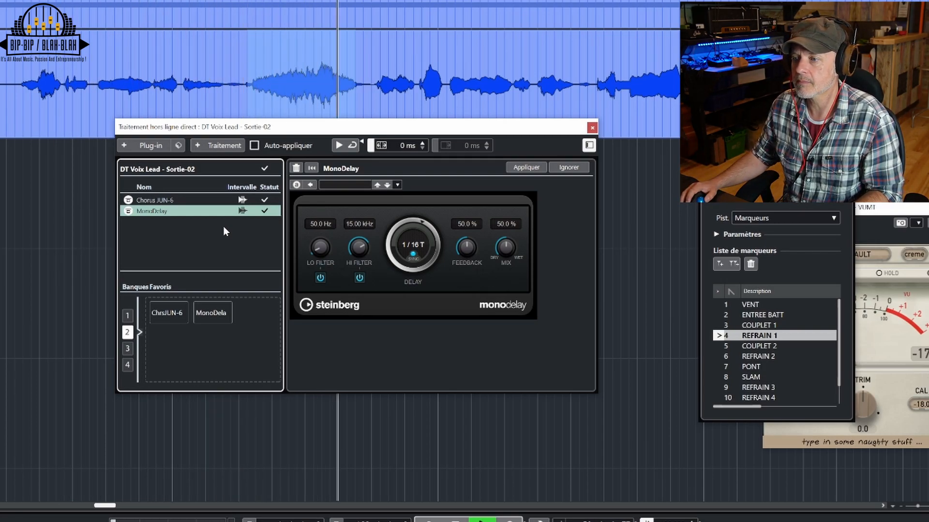
{"action": "key", "text": "space"}
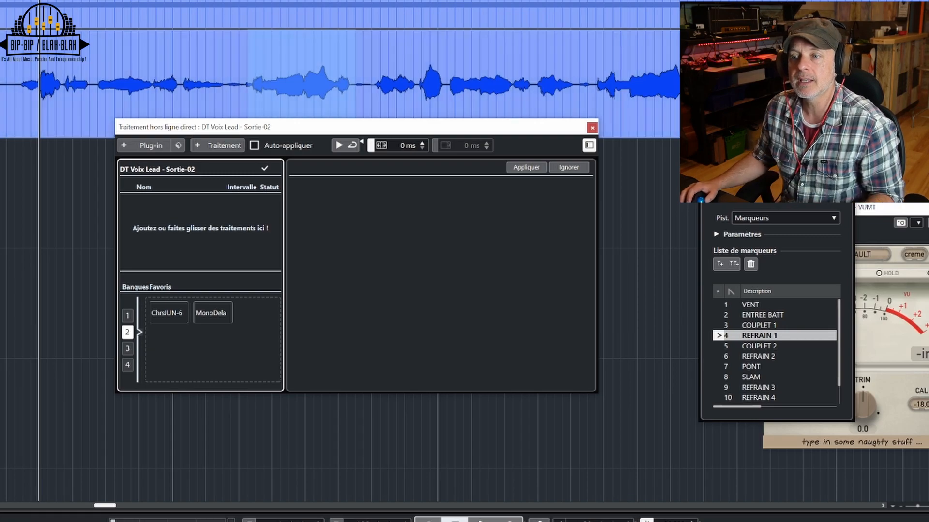
{"action": "left_click", "coordinate": [1, 2]}
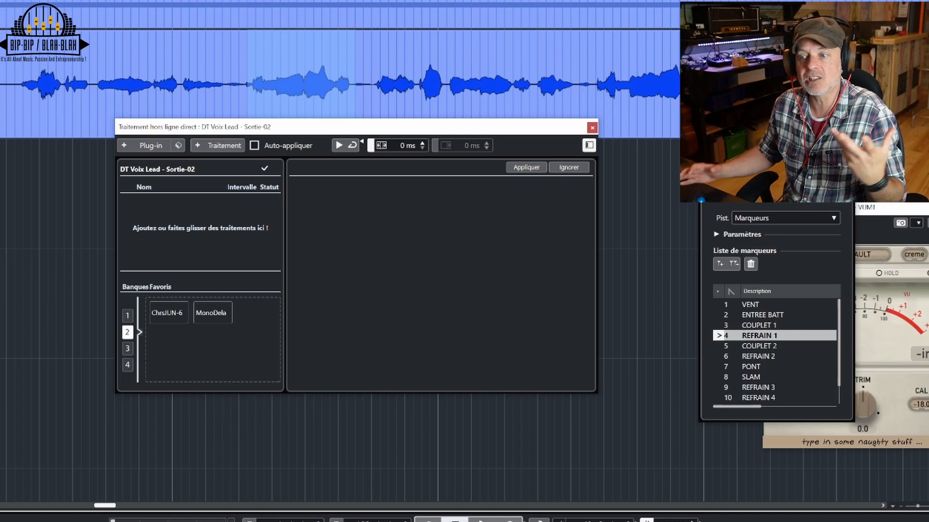
Play the processed vocal, select the first short phrase of the waveform, and load the DeEsser plug-in for it
{"action": "key", "text": "space"}
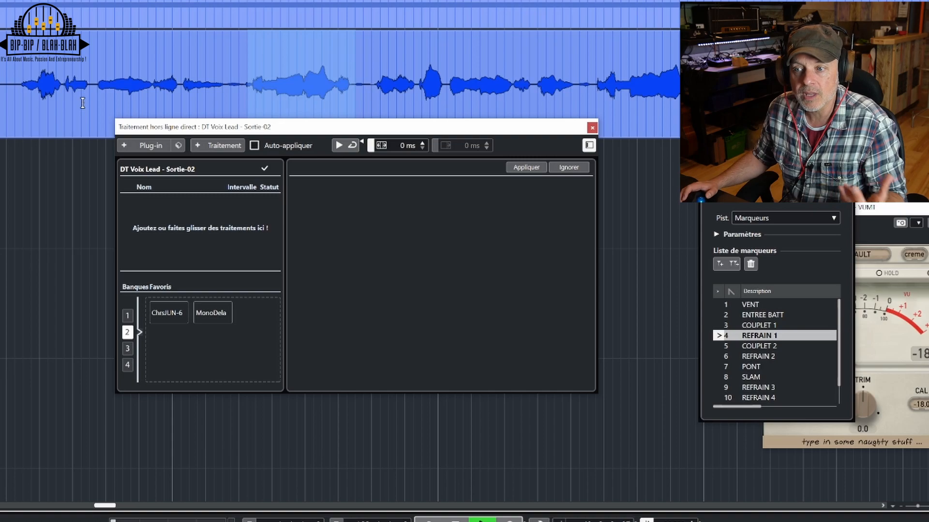
{"action": "key", "text": "space"}
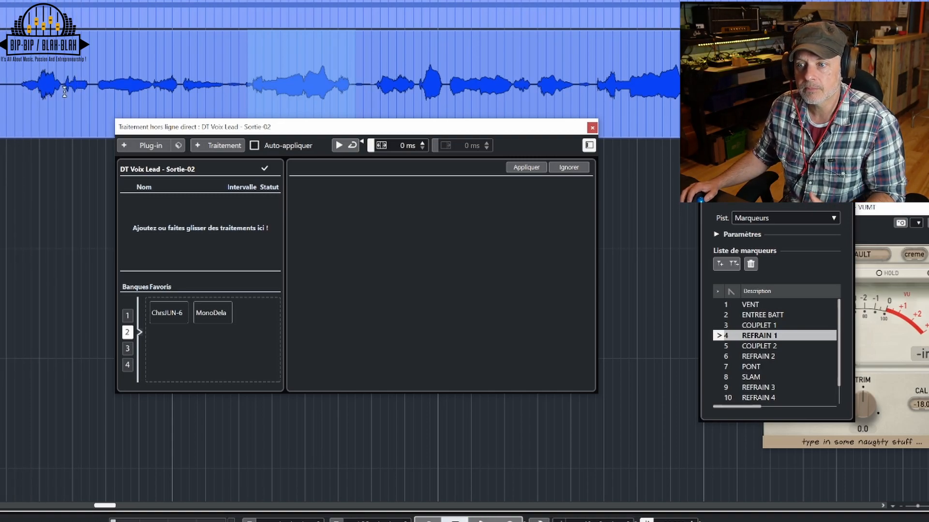
{"action": "left_click_drag", "start_coordinate": [63, 92], "coordinate": [16, 96]}
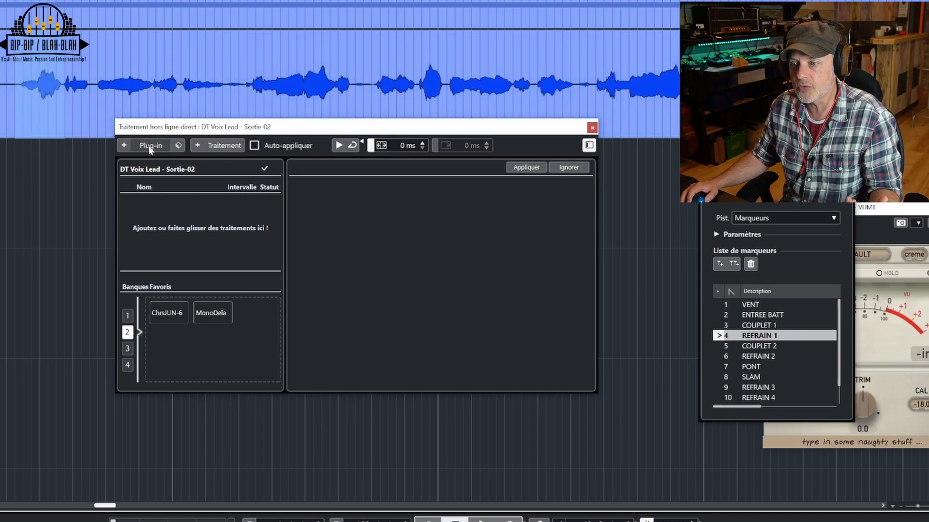
{"action": "left_click", "coordinate": [151, 145]}
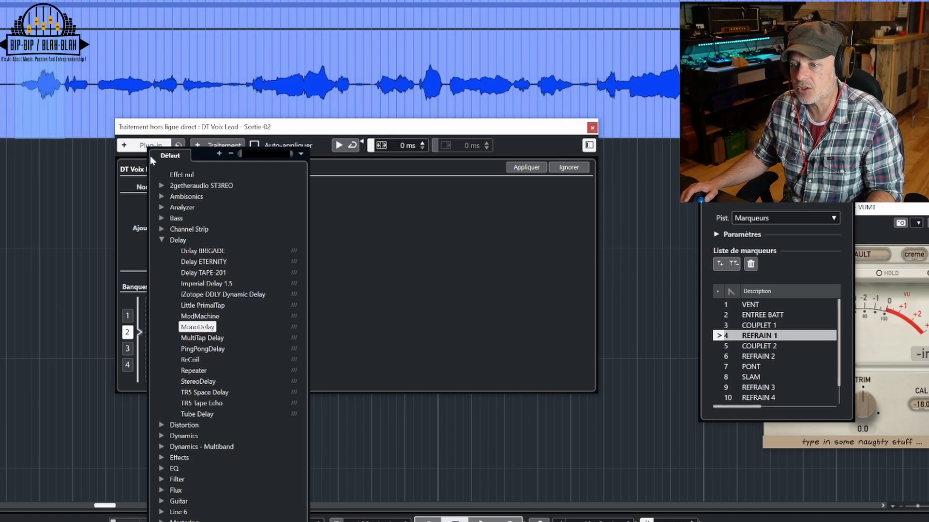
{"action": "left_click", "coordinate": [160, 230]}
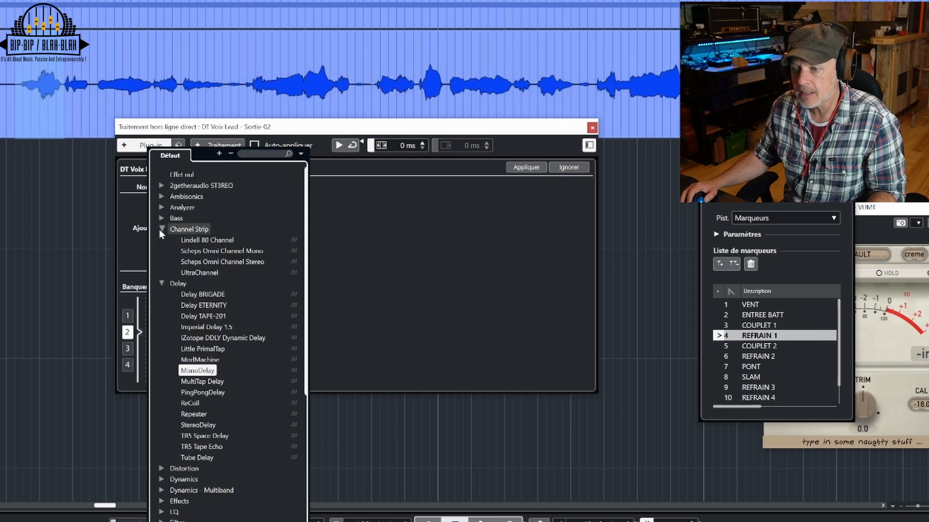
{"action": "left_click", "coordinate": [160, 283]}
{"action": "left_click", "coordinate": [161, 305]}
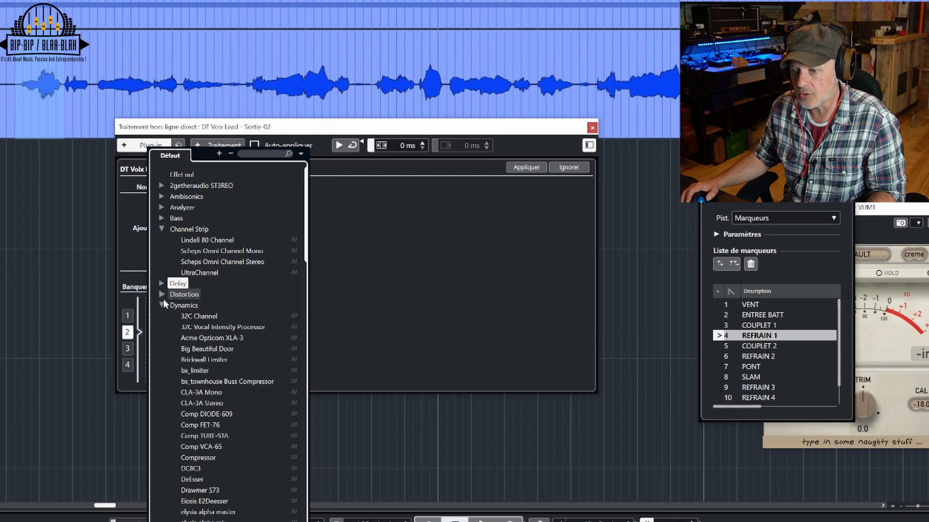
{"action": "scroll", "coordinate": [211, 413], "scroll_direction": "down", "scroll_amount": 2}
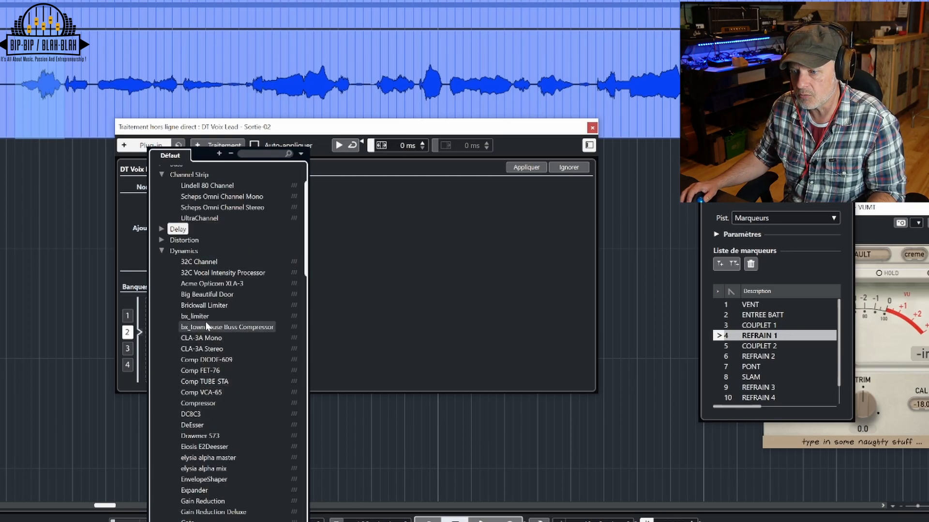
{"action": "left_click", "coordinate": [192, 425]}
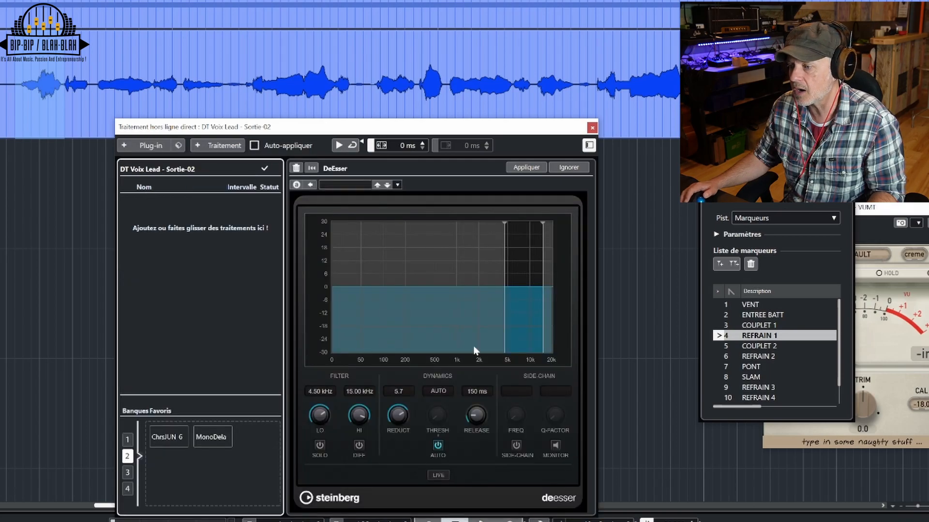
Audition the DeEsser on the selected phrase, set its reduction to 8.4, and apply it
{"action": "left_click", "coordinate": [339, 146]}
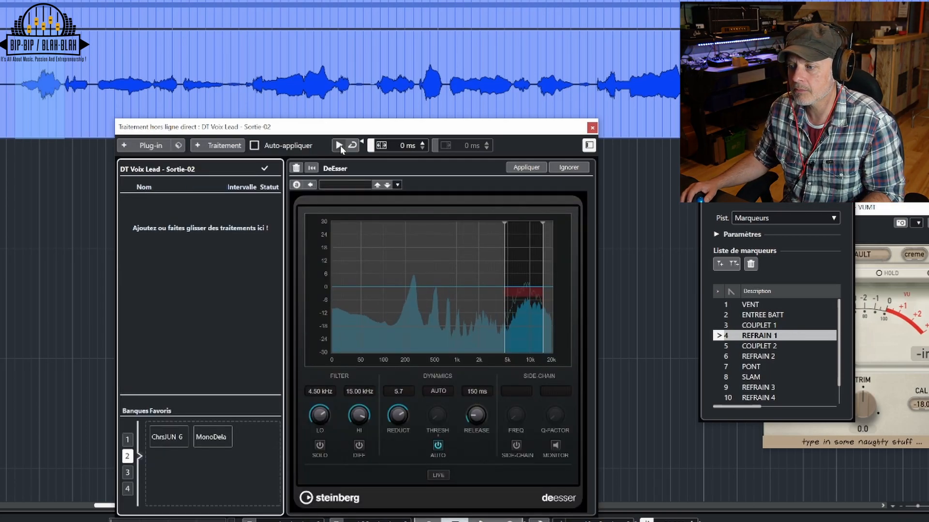
{"action": "left_click", "coordinate": [340, 146]}
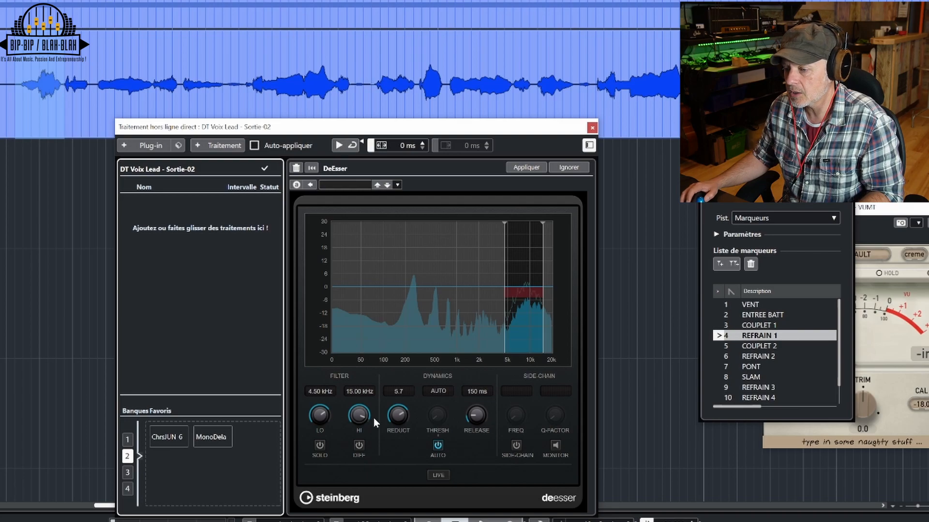
{"action": "left_click_drag", "start_coordinate": [396, 418], "coordinate": [402, 406]}
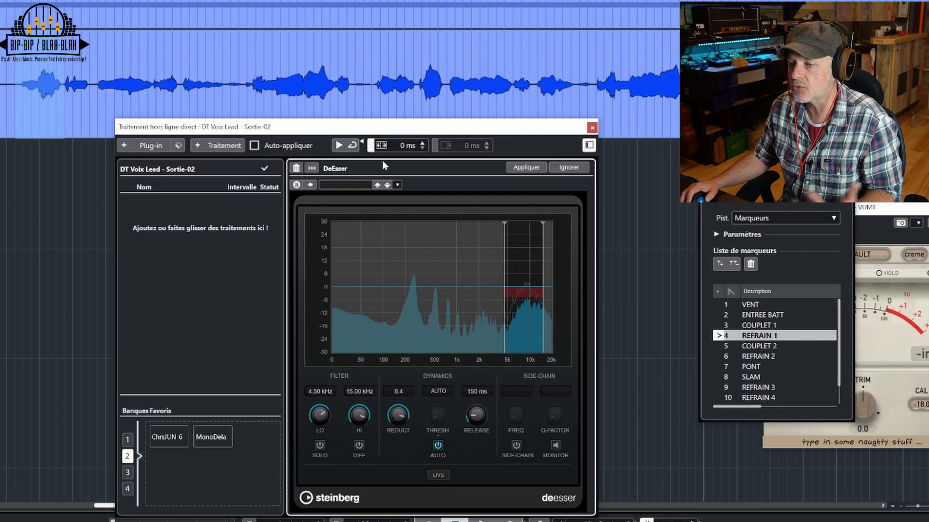
{"action": "left_click", "coordinate": [340, 145]}
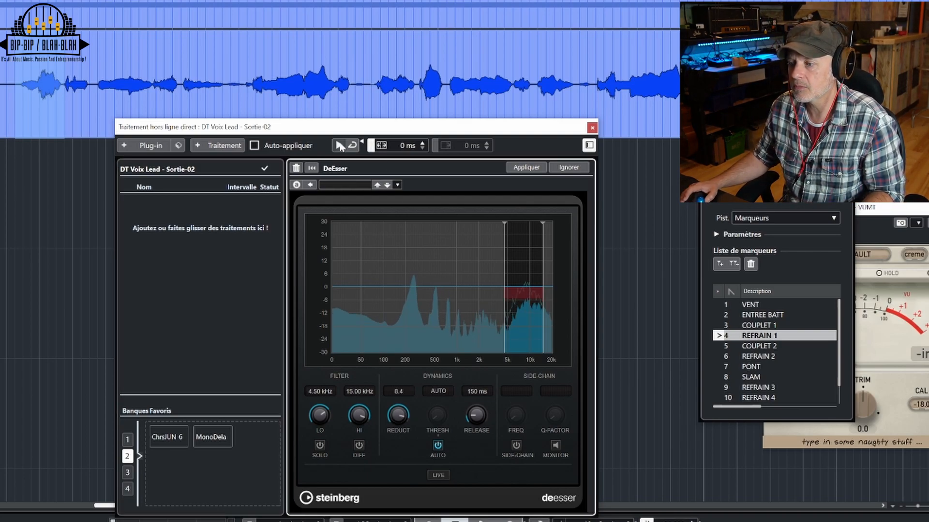
{"action": "left_click", "coordinate": [527, 168]}
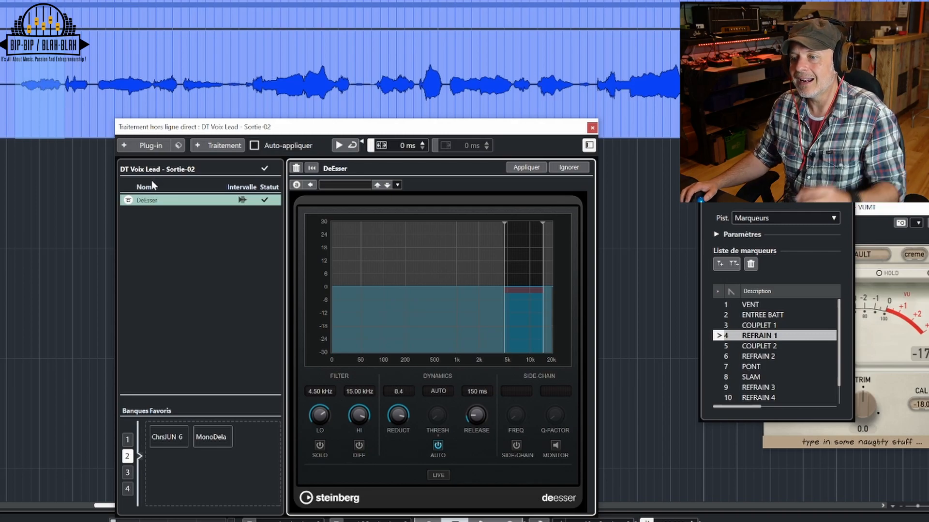
Delete the applied DeEsser process from the vocal phrase
{"action": "right_click", "coordinate": [153, 205]}
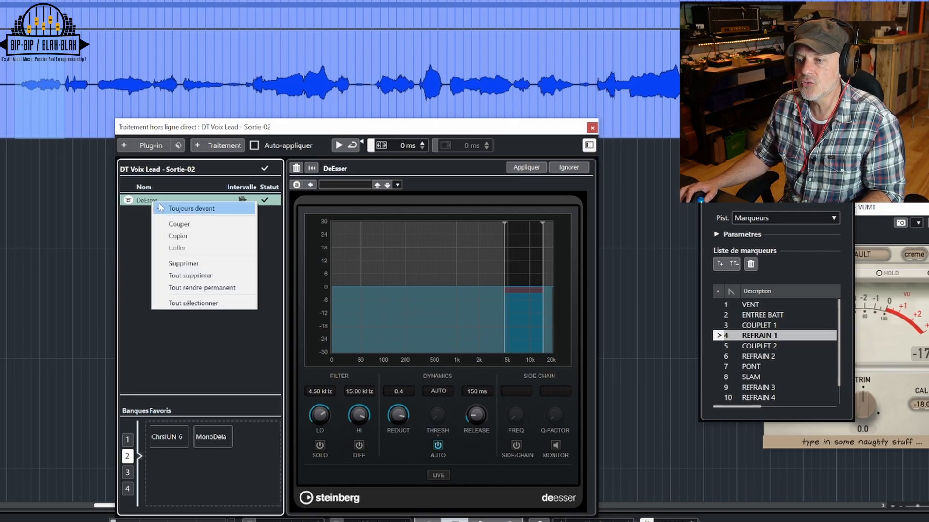
{"action": "left_click", "coordinate": [189, 265]}
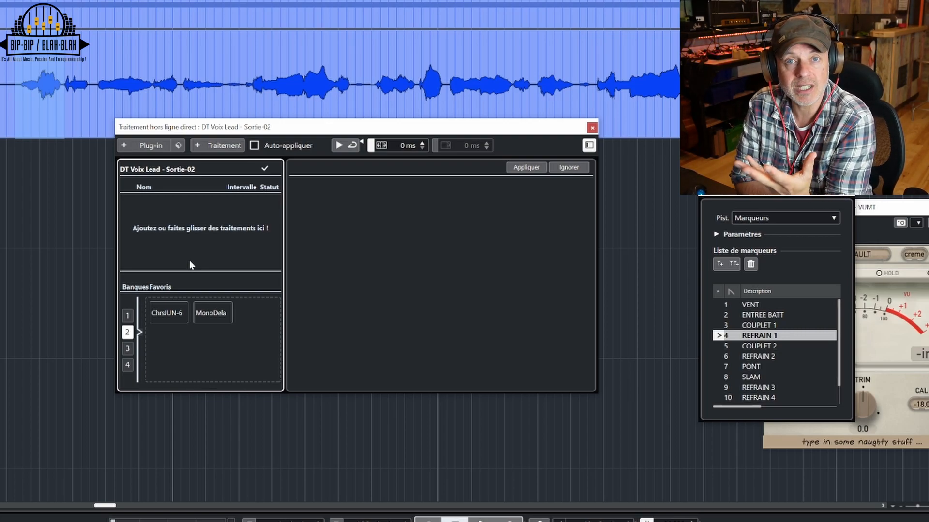
Browse the built-in audio processes and choose Fondu de sortie
{"action": "left_click", "coordinate": [226, 146]}
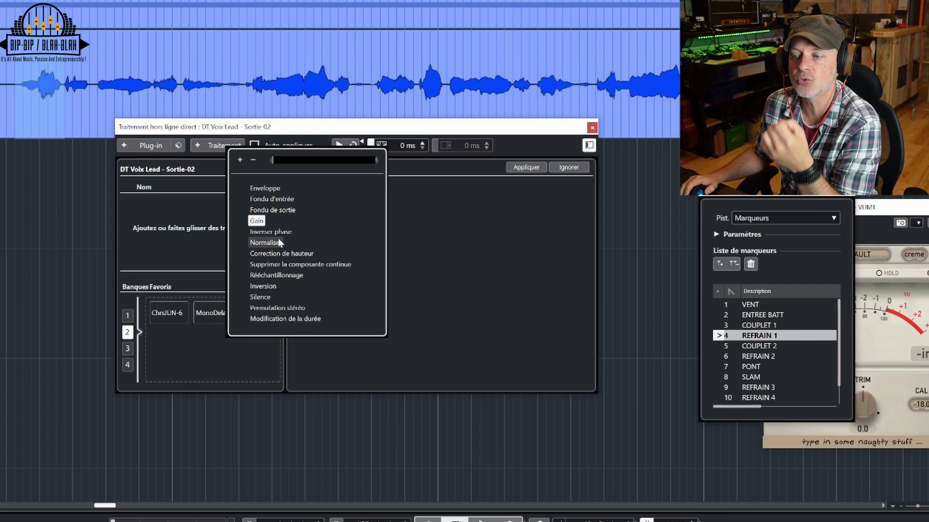
{"action": "left_click", "coordinate": [272, 210]}
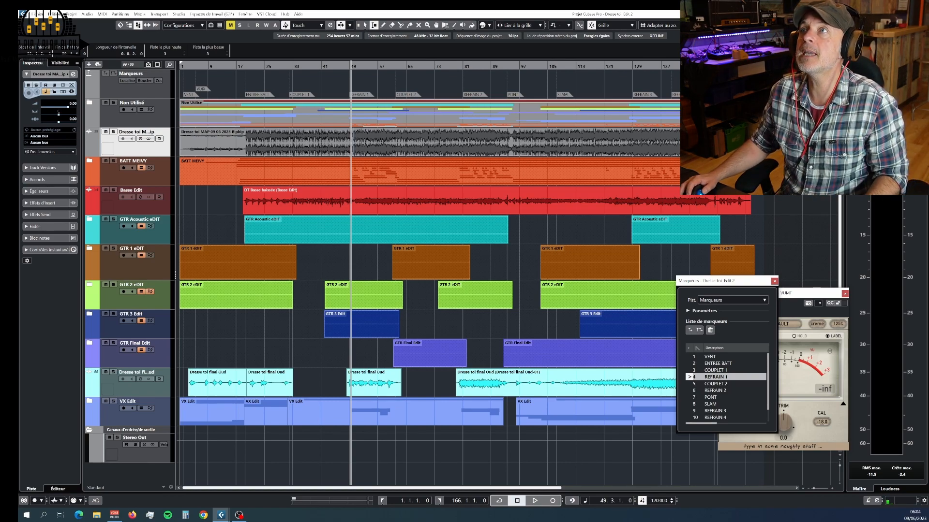
Open the MixConsole maximised, close the VUMT window, and enlarge the channel racks with the inserts expanded
{"action": "key", "text": "F3"}
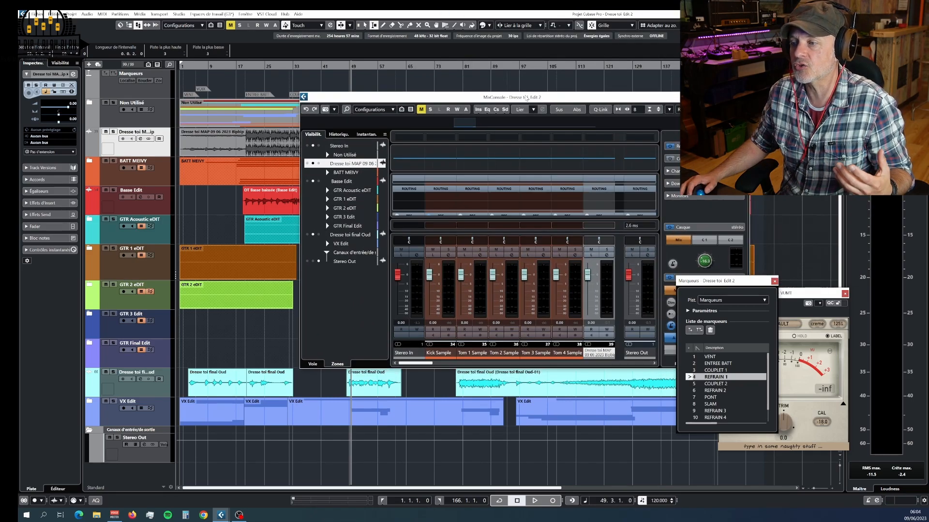
{"action": "left_click", "coordinate": [844, 293]}
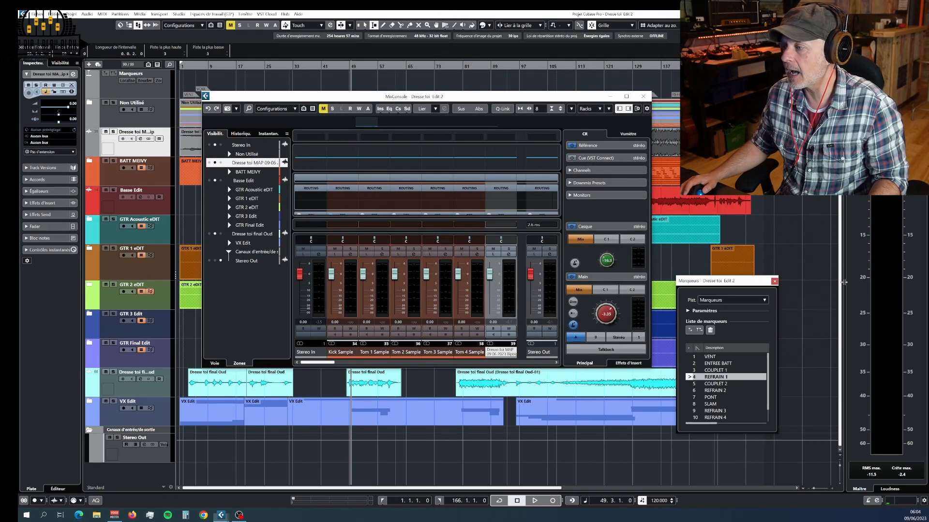
{"action": "left_click", "coordinate": [627, 96]}
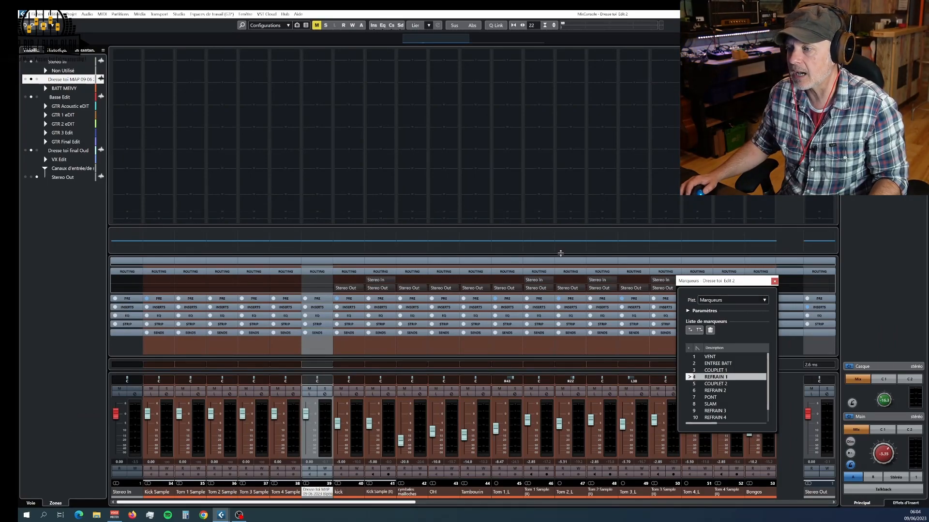
{"action": "left_click_drag", "start_coordinate": [509, 225], "coordinate": [510, 144]}
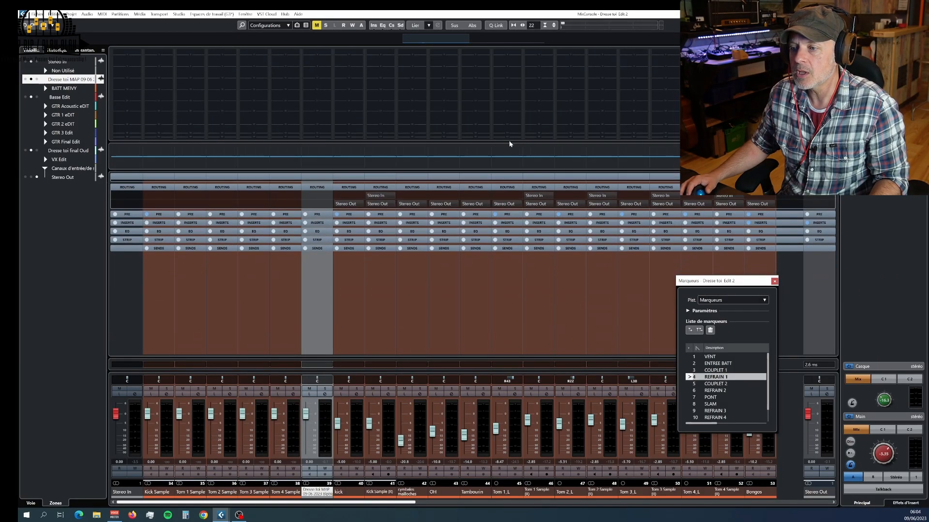
{"action": "left_click", "coordinate": [414, 225]}
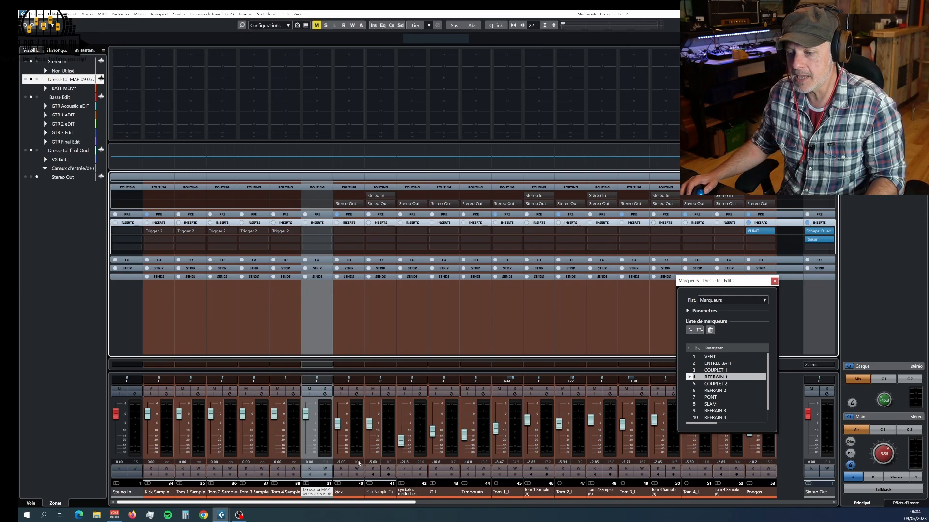
Select the channels from kick to Bongos and insert TR5 Tape Machine 24 in the kick channel's first slot
{"action": "left_click", "coordinate": [346, 495]}
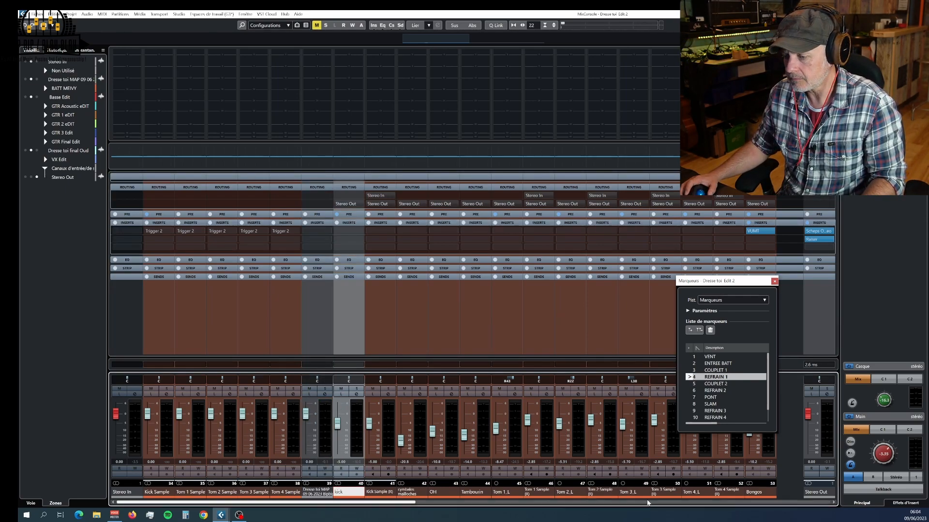
{"action": "mouse_move", "coordinate": [419, 504]}
{"action": "left_mouse_down"}
{"action": "mouse_move", "coordinate": [411, 506]}
{"action": "mouse_move", "coordinate": [425, 505]}
{"action": "left_mouse_up"}
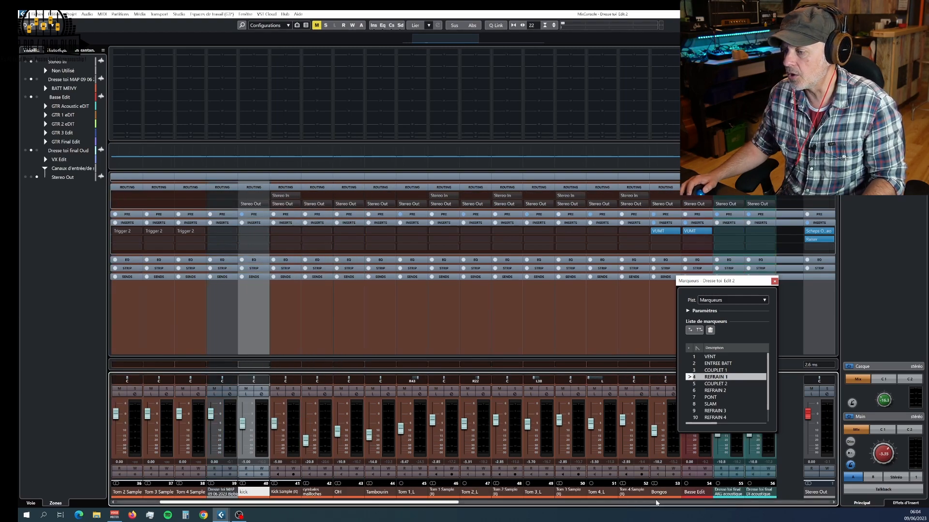
{"action": "left_click", "coordinate": [660, 493], "text": "shift"}
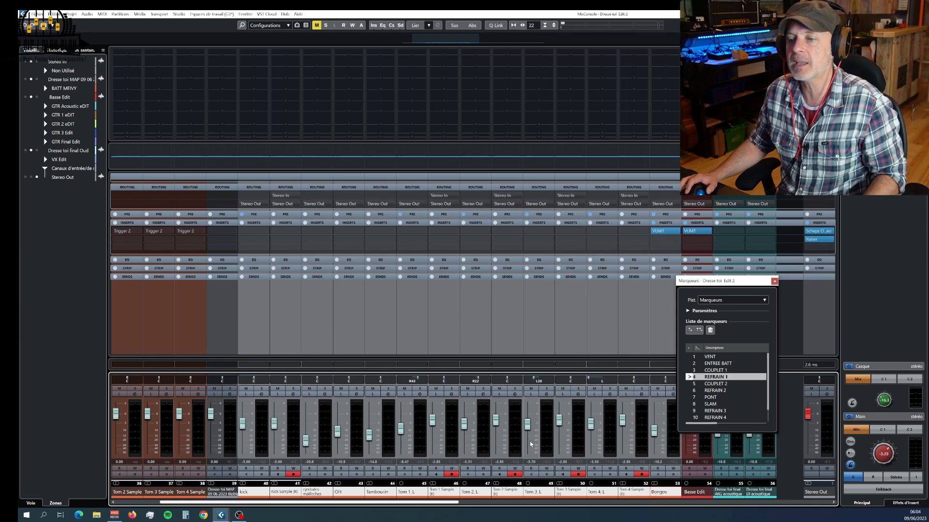
{"action": "left_click", "coordinate": [265, 232]}
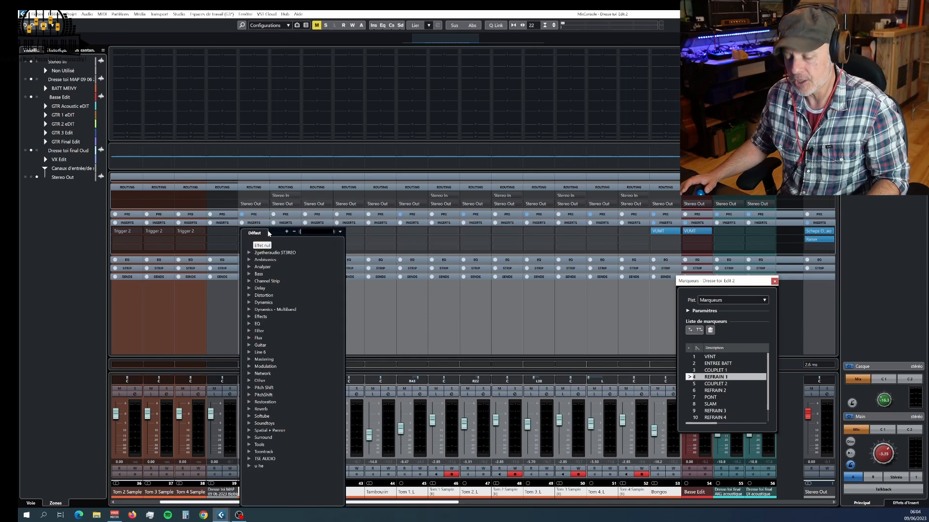
{"action": "type", "text": "tape"}
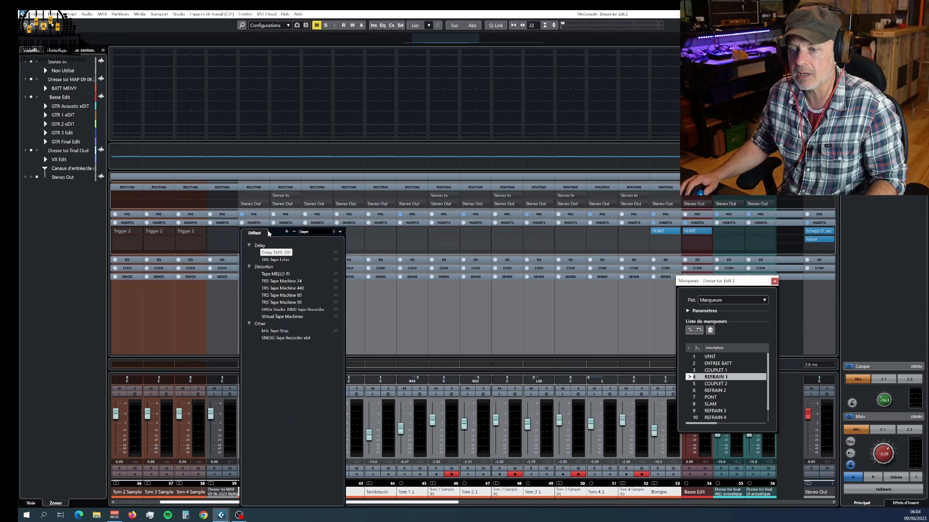
{"action": "left_click", "coordinate": [271, 281]}
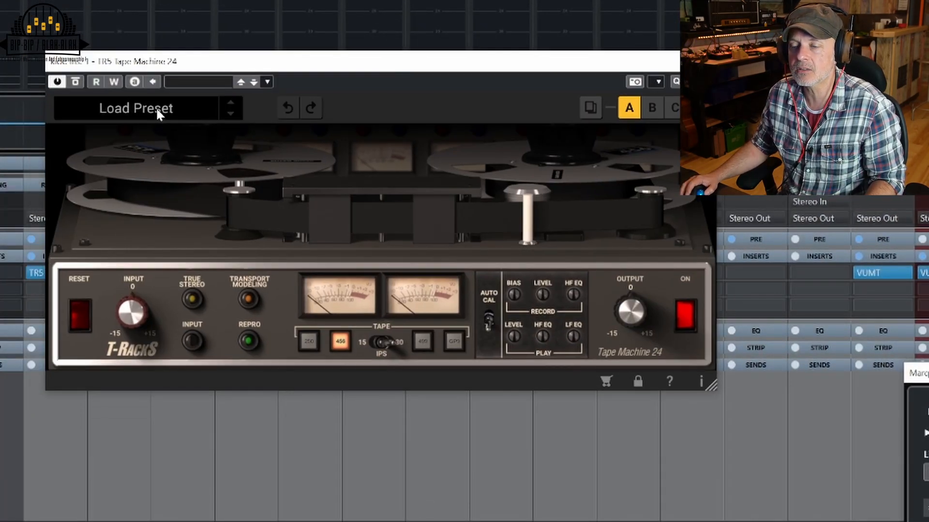
Load the Drums Offlines Aponivi preset and place the tape machine in the first insert of every selected drum channel
{"action": "left_click", "coordinate": [46, 285]}
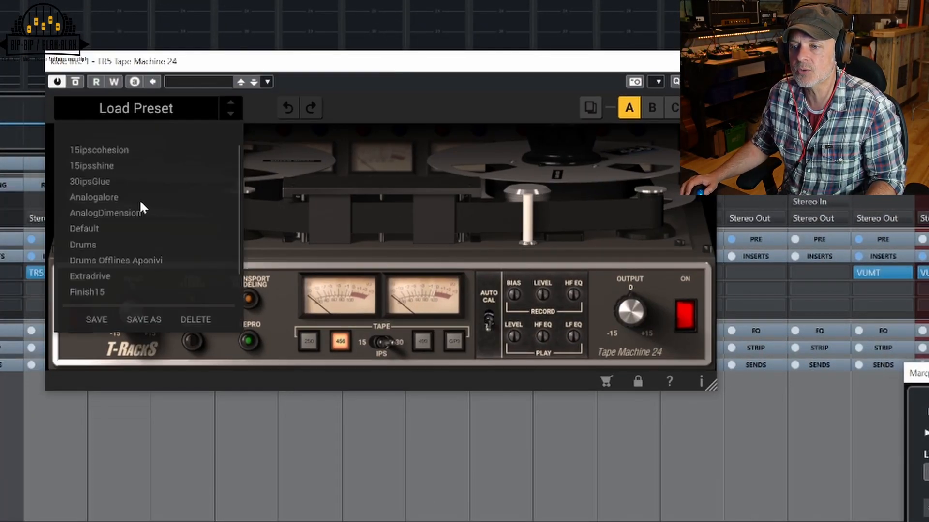
{"action": "left_click", "coordinate": [144, 260]}
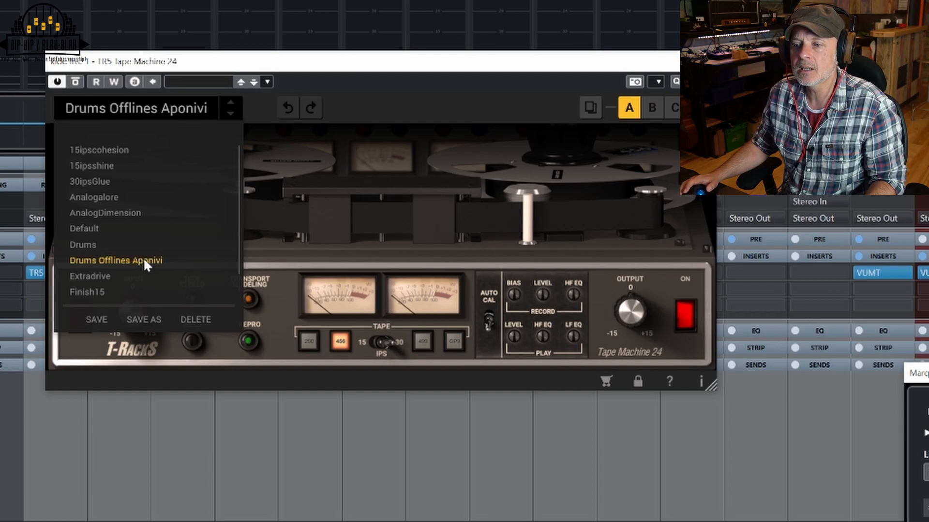
{"action": "left_click", "coordinate": [491, 64]}
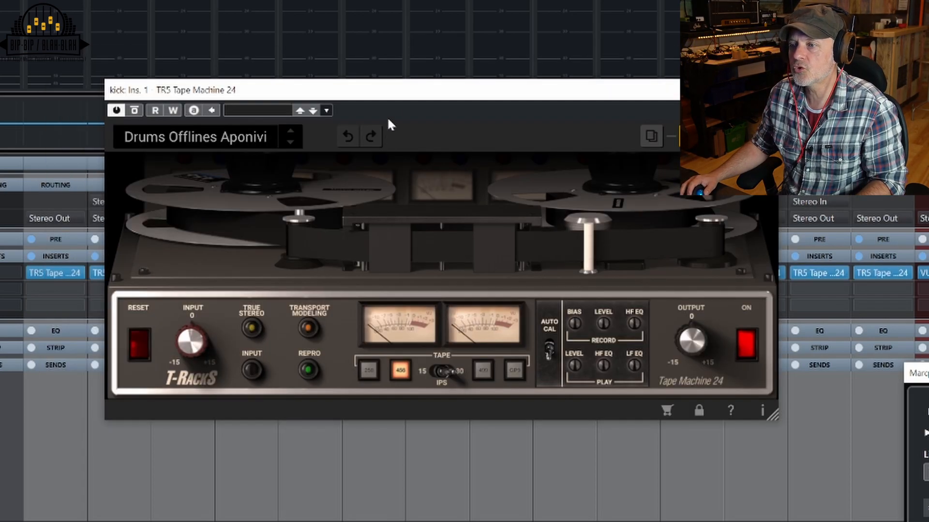
{"action": "left_click_drag", "start_coordinate": [397, 95], "coordinate": [352, 363]}
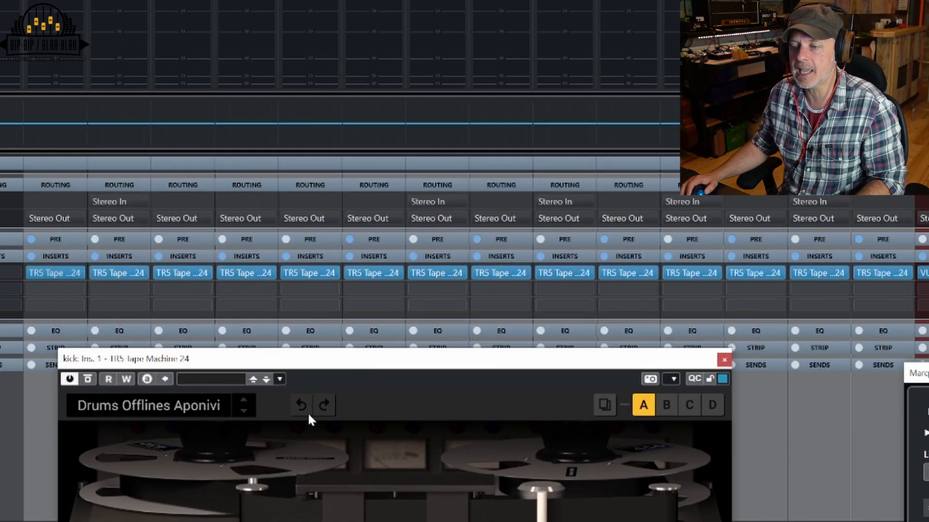
Play the soloed drum channels and reposition and enlarge the TR5 Tape Machine 24 window over the mixer
{"action": "key", "text": "space"}
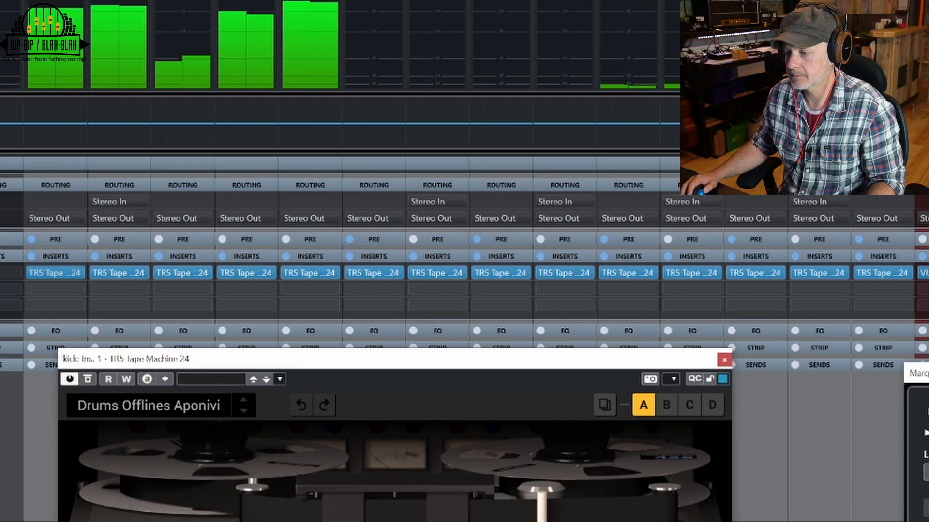
{"action": "left_click_drag", "start_coordinate": [576, 366], "coordinate": [427, 0]}
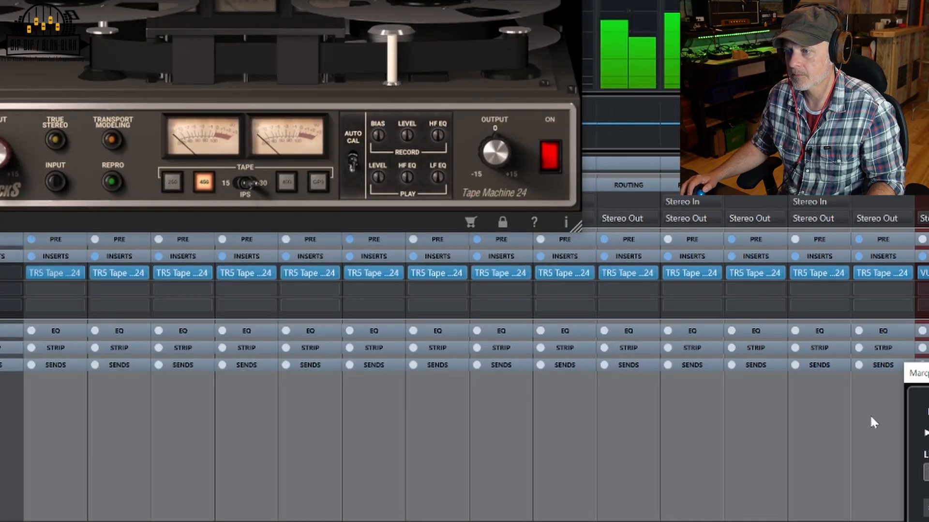
{"action": "left_click_drag", "start_coordinate": [578, 225], "coordinate": [621, 263]}
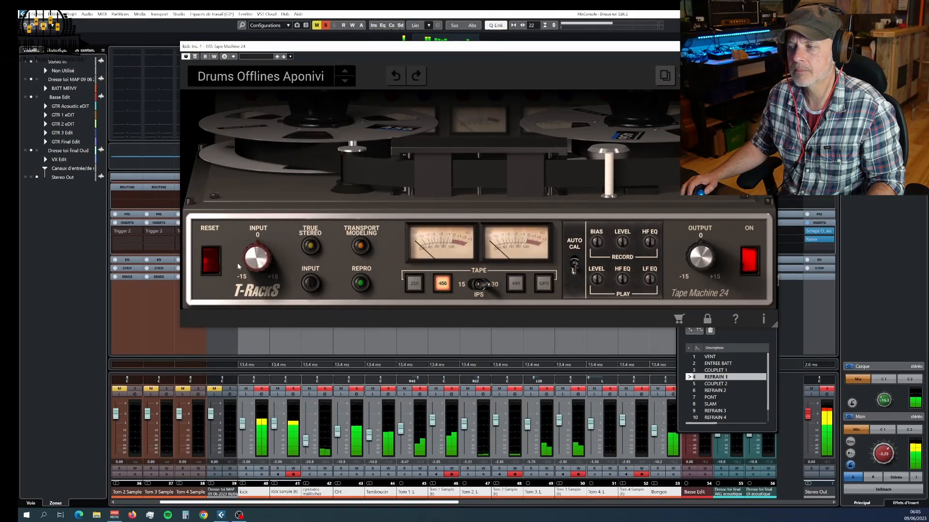
Compare the playing drums with and without TR5 Tape Machine 24 by toggling its power and its bypass off and on
{"action": "left_click", "coordinate": [749, 265]}
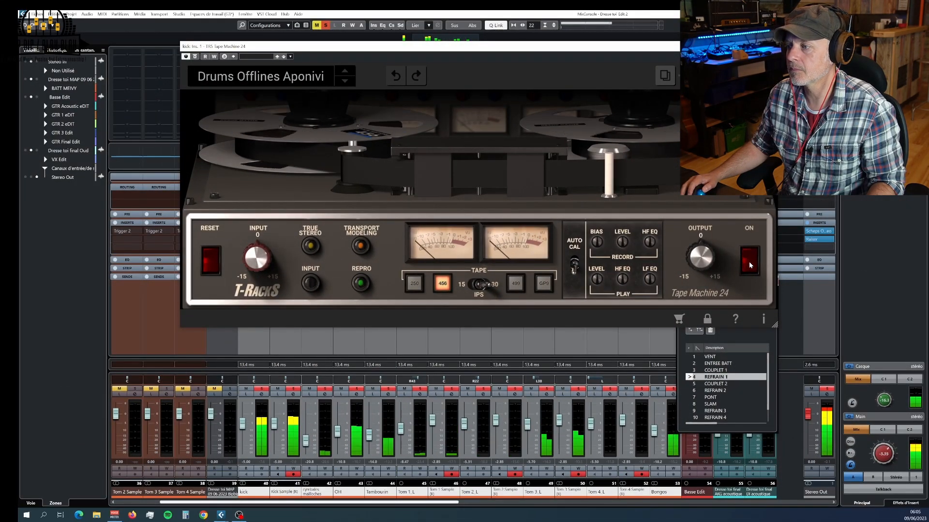
{"action": "left_click", "coordinate": [750, 265]}
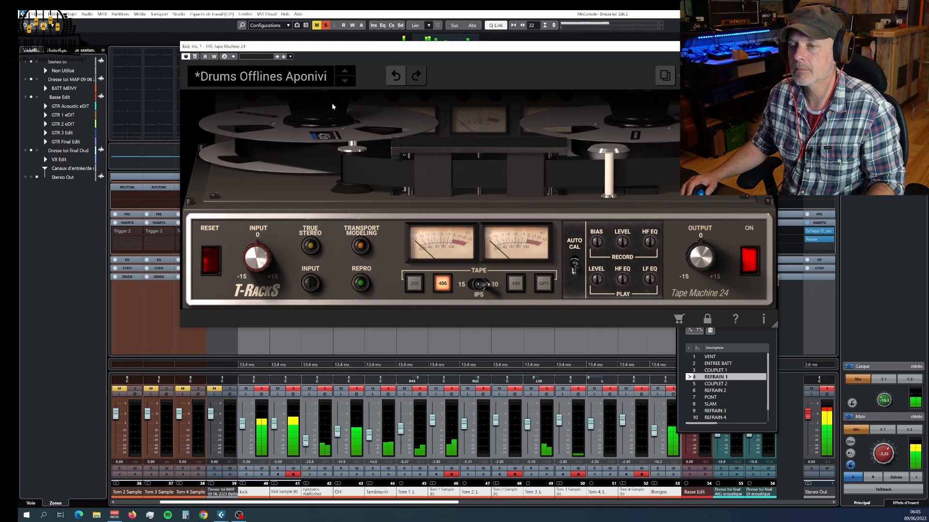
{"action": "left_click", "coordinate": [194, 57]}
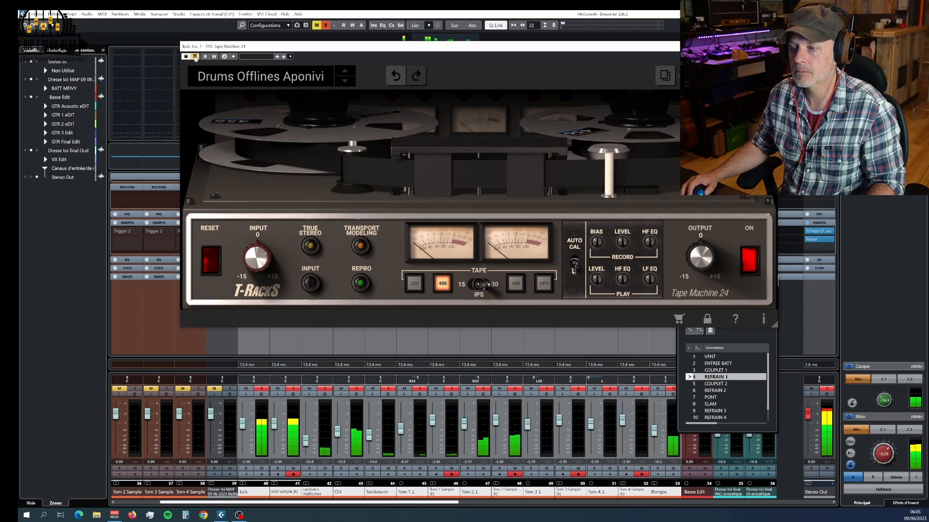
{"action": "left_click", "coordinate": [195, 56]}
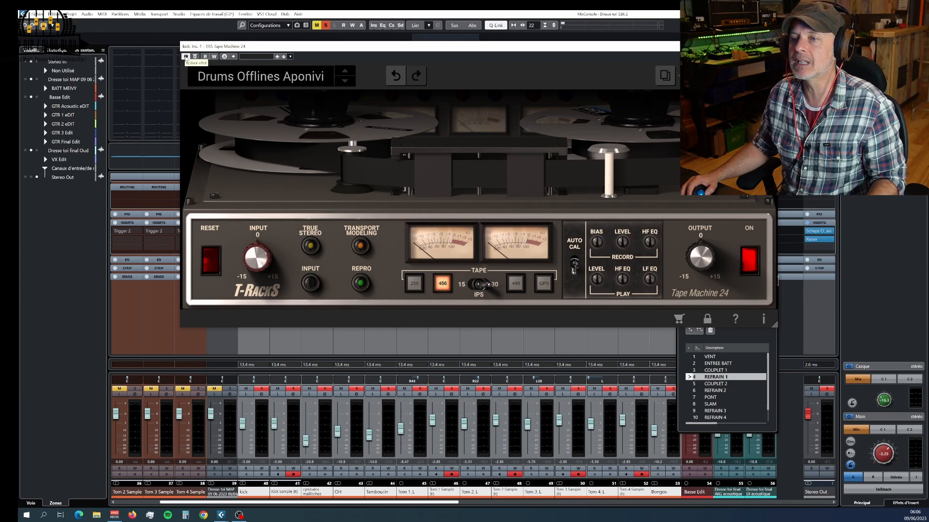
Deactivate the tape machine across the selected drum channels, play the drums, reactivate it while listening, and stop playback
{"action": "left_click_drag", "start_coordinate": [282, 48], "coordinate": [269, 244]}
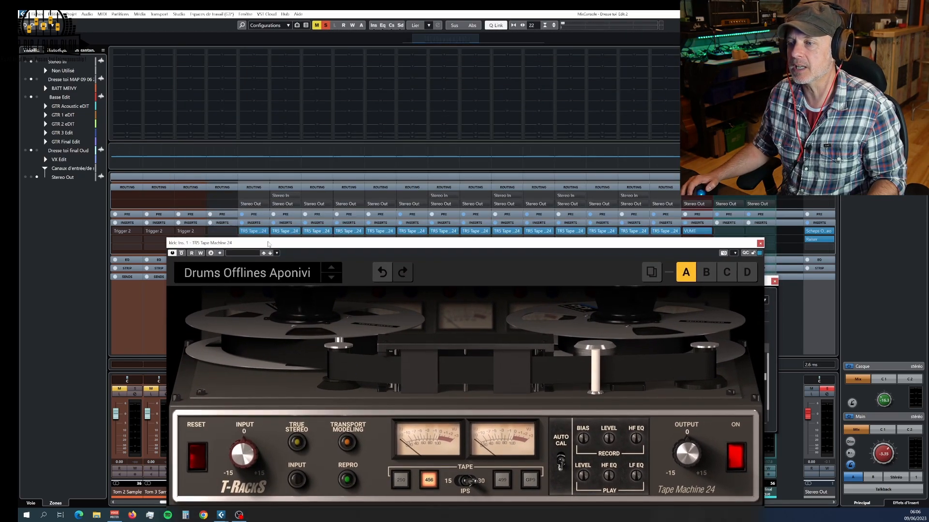
{"action": "left_click", "coordinate": [172, 254]}
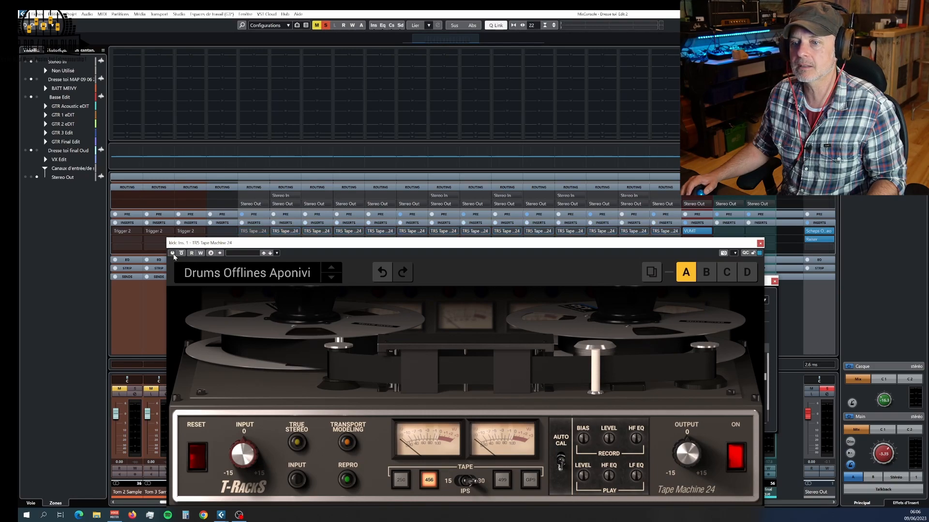
{"action": "key", "text": "space"}
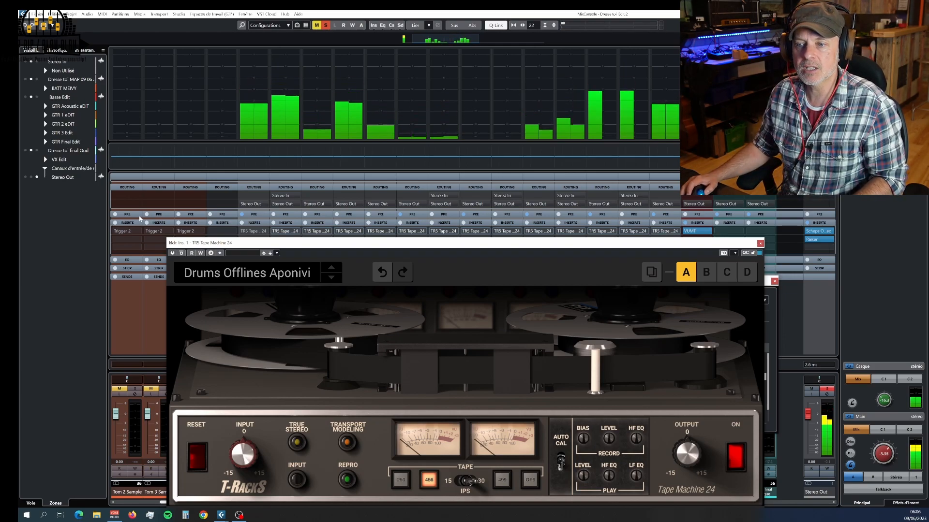
{"action": "left_click", "coordinate": [172, 254]}
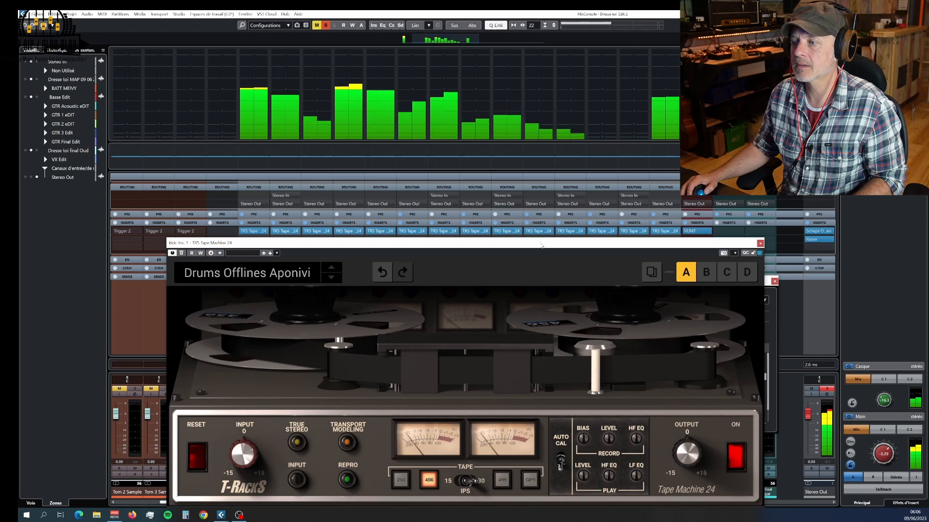
{"action": "left_click_drag", "start_coordinate": [541, 244], "coordinate": [534, 126]}
{"action": "key", "text": "space"}
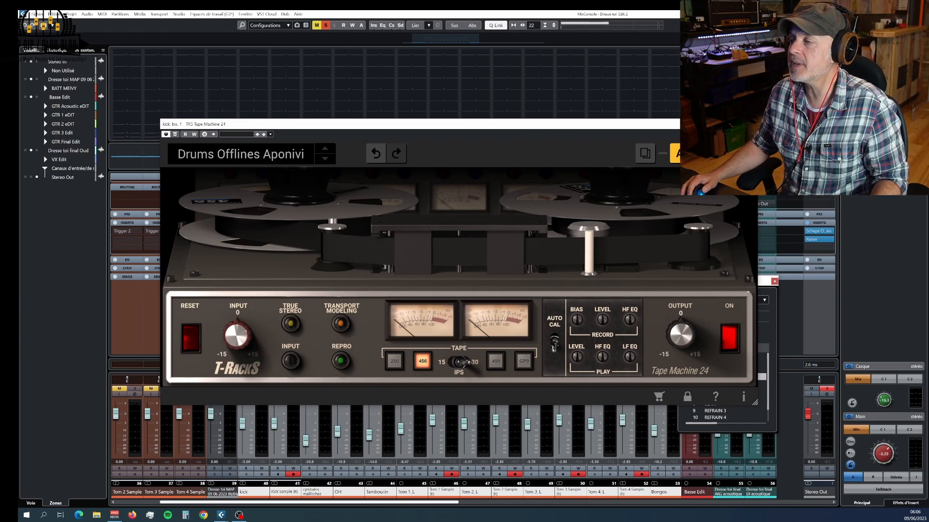
Close the tape machine window and move the Marqueurs window clear of the mixer channels
{"action": "left_click", "coordinate": [753, 125]}
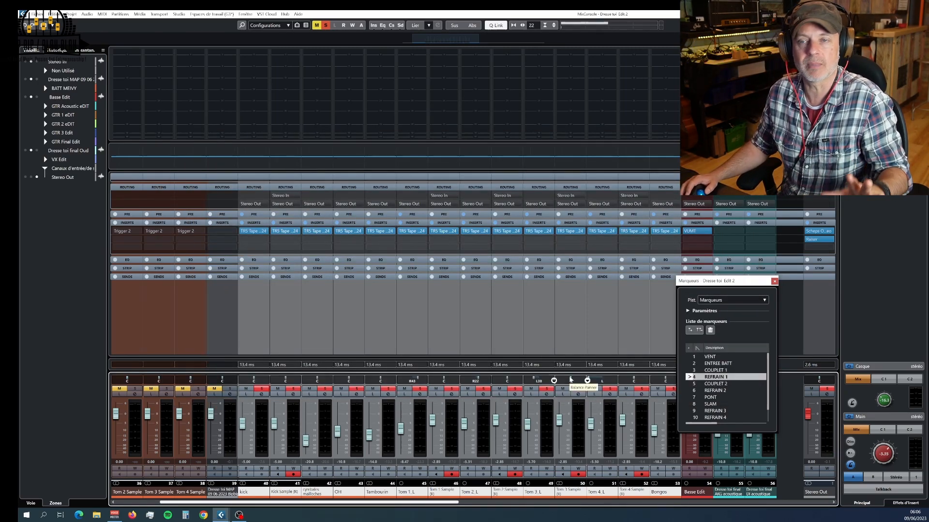
{"action": "left_click_drag", "start_coordinate": [722, 286], "coordinate": [865, 296]}
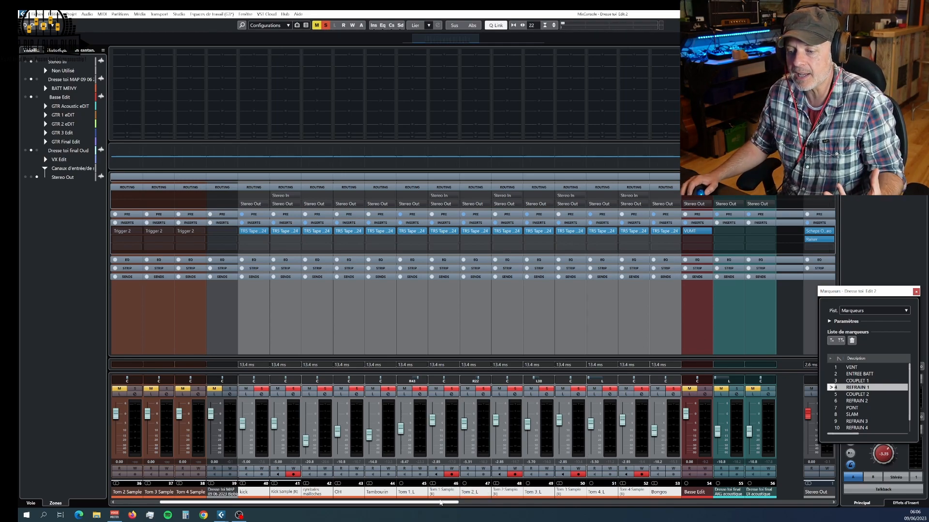
{"action": "mouse_move", "coordinate": [440, 505]}
{"action": "left_mouse_down"}
{"action": "mouse_move", "coordinate": [448, 506]}
{"action": "mouse_move", "coordinate": [431, 505]}
{"action": "left_mouse_up"}
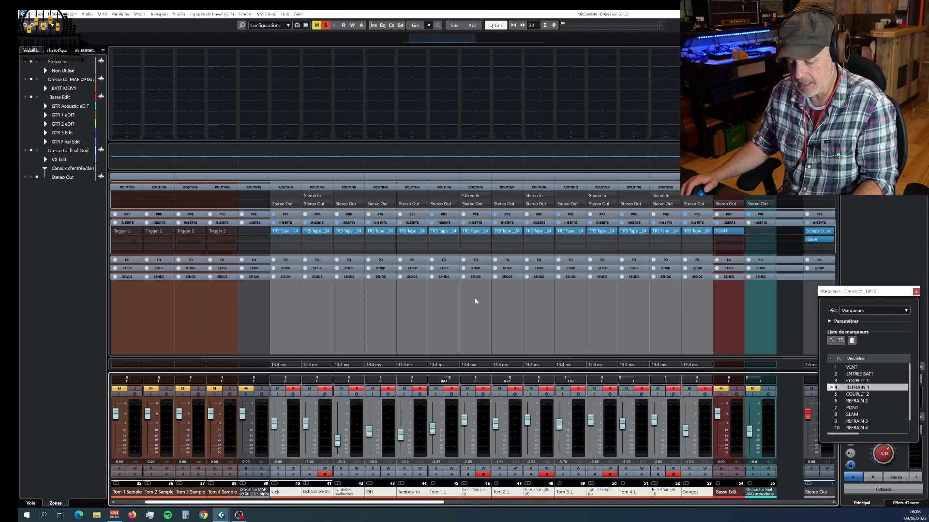
Solo the GTR Acoustic eDIT, GTR 1 eDIT and GTR 2 eDIT folder tracks in the project, and return to the MixConsole
{"action": "key", "text": "F3"}
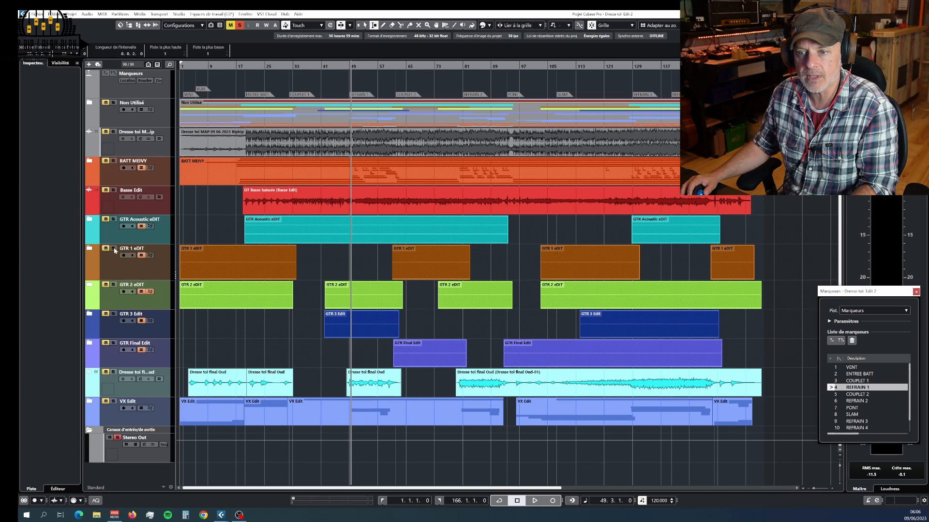
{"action": "left_click", "coordinate": [114, 219]}
{"action": "left_click", "coordinate": [113, 249]}
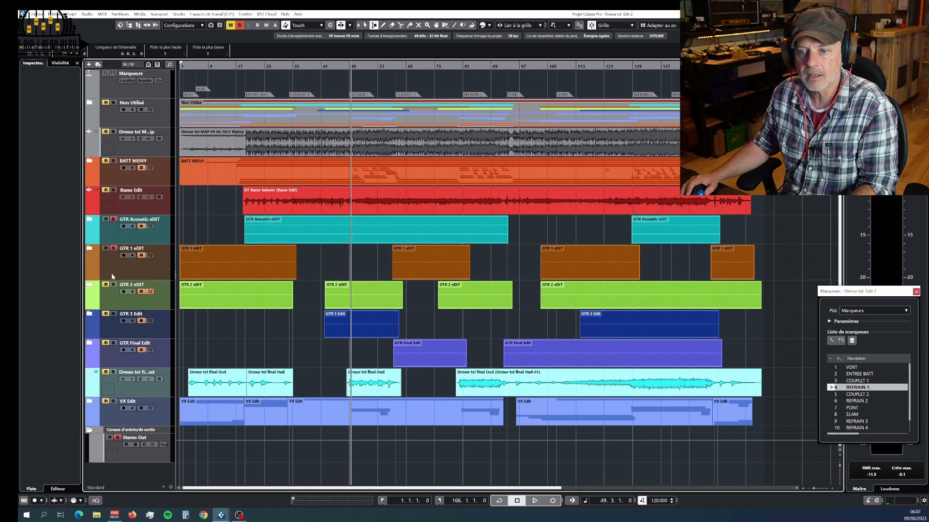
{"action": "left_click", "coordinate": [113, 285]}
{"action": "key", "text": "F3"}
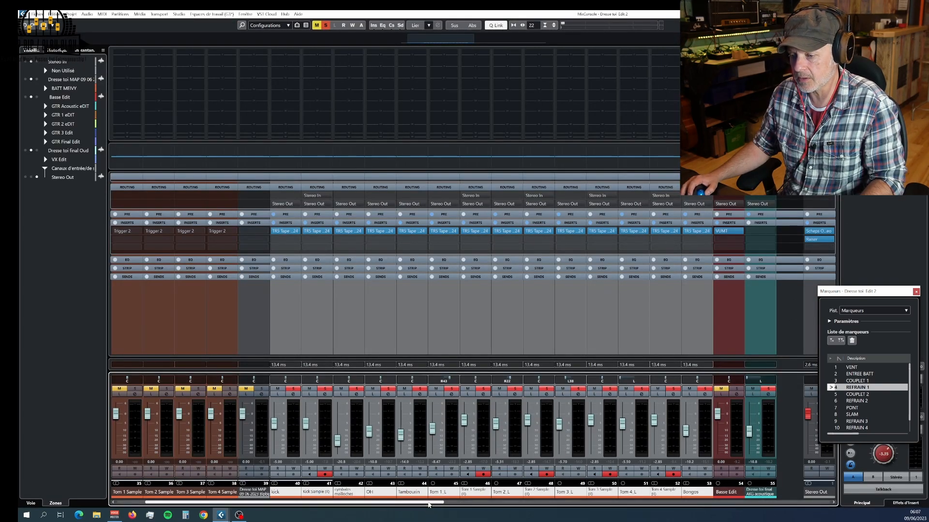
Select the guitar channels from AKG acoustique to Rode berbère and insert ReelightPro in their first slot
{"action": "left_click_drag", "start_coordinate": [482, 503], "coordinate": [579, 507]}
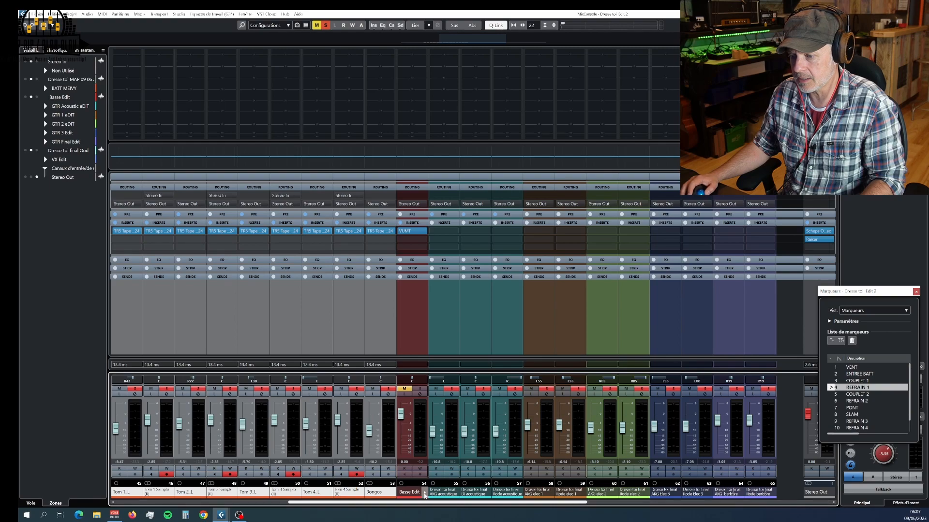
{"action": "left_click_drag", "start_coordinate": [439, 504], "coordinate": [526, 506]}
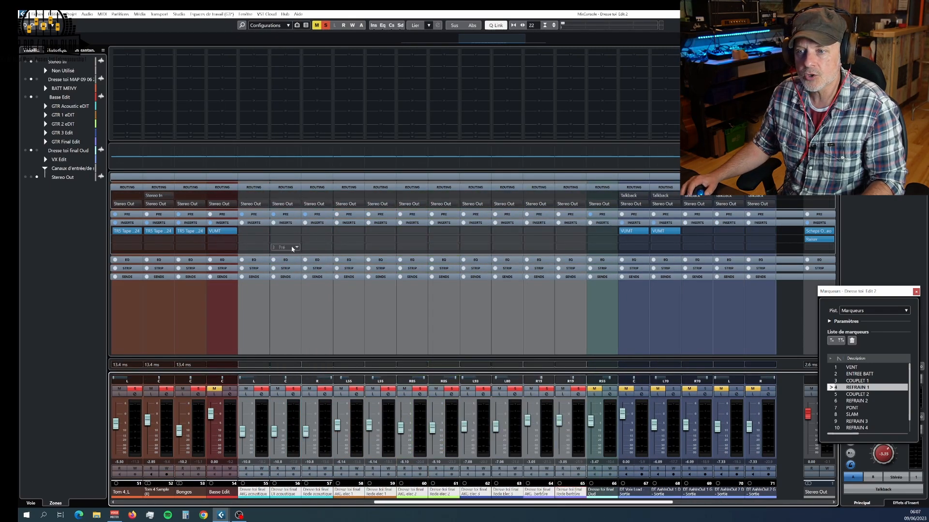
{"action": "left_click", "coordinate": [268, 230]}
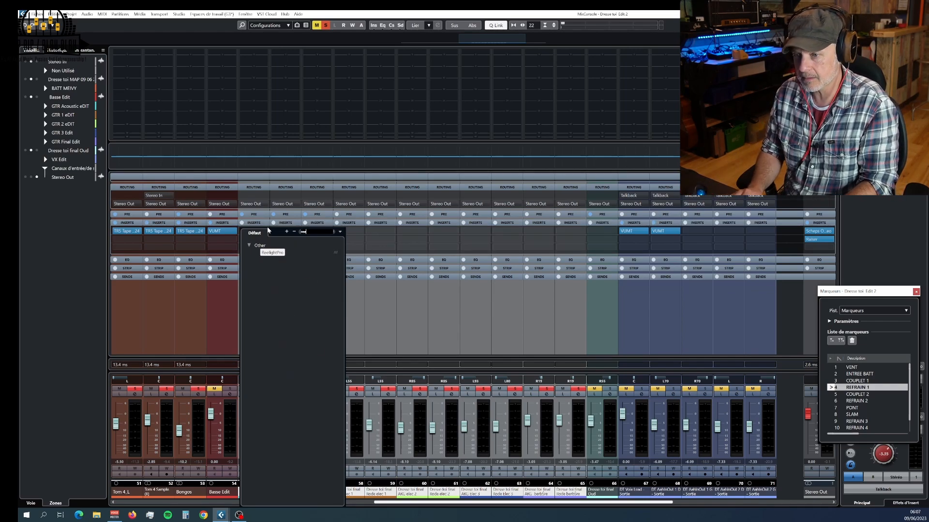
{"action": "key", "text": "Escape"}
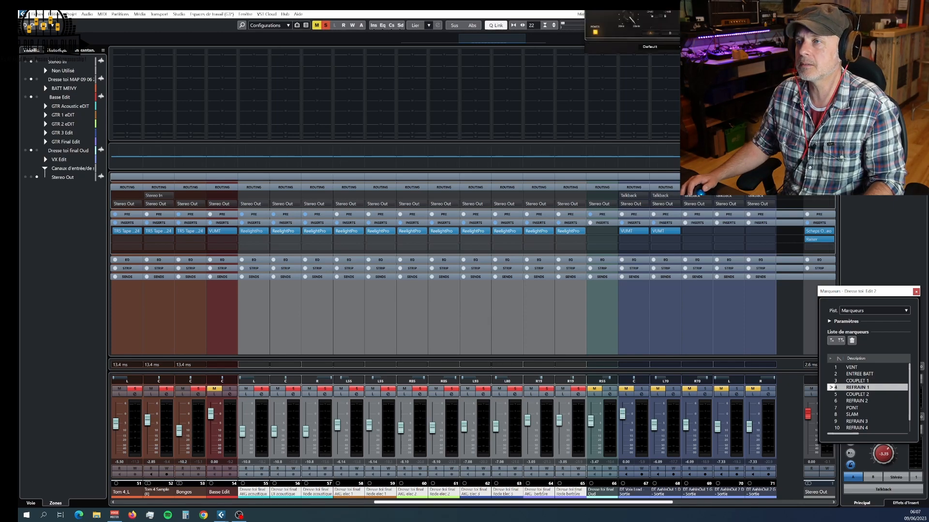
Load the GTR Acoustic Offline preset in the AKG acoustique channel's ReelightPro and reposition the plug-in window
{"action": "left_click", "coordinate": [251, 231]}
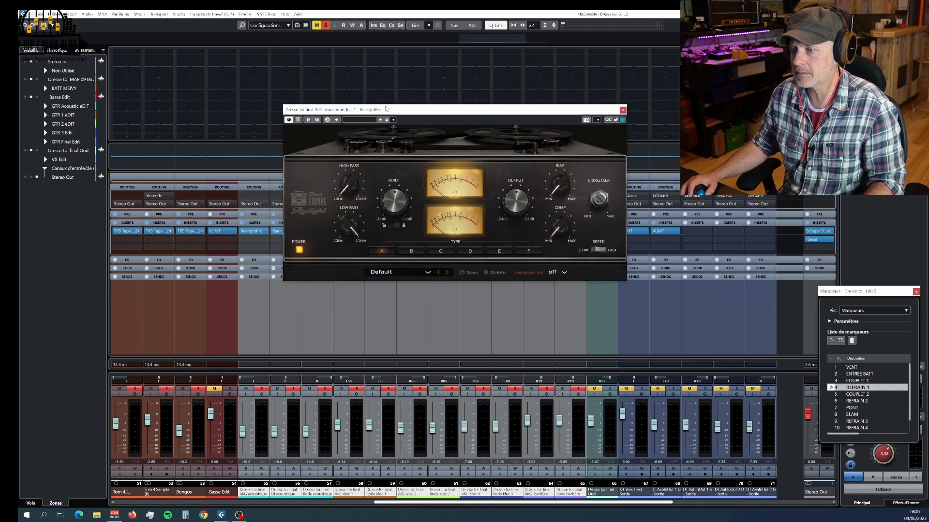
{"action": "left_click", "coordinate": [354, 120]}
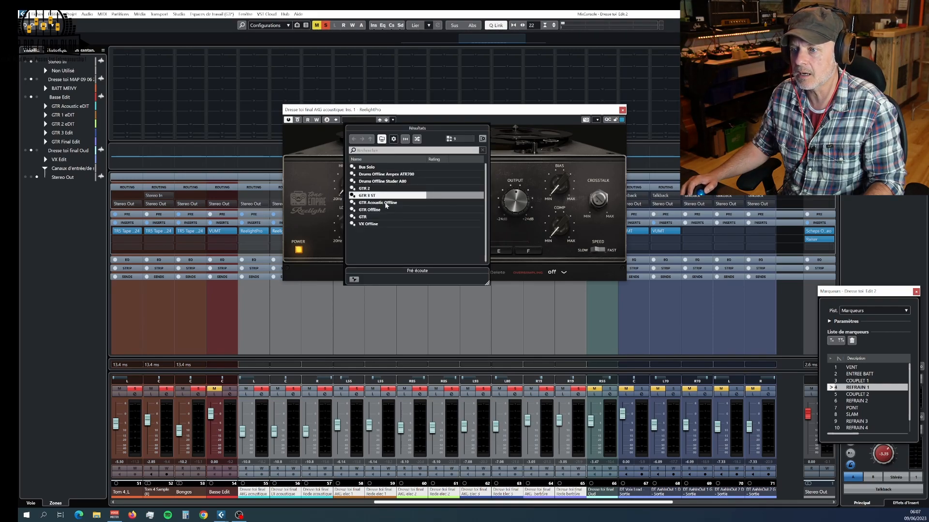
{"action": "double_click", "coordinate": [382, 202]}
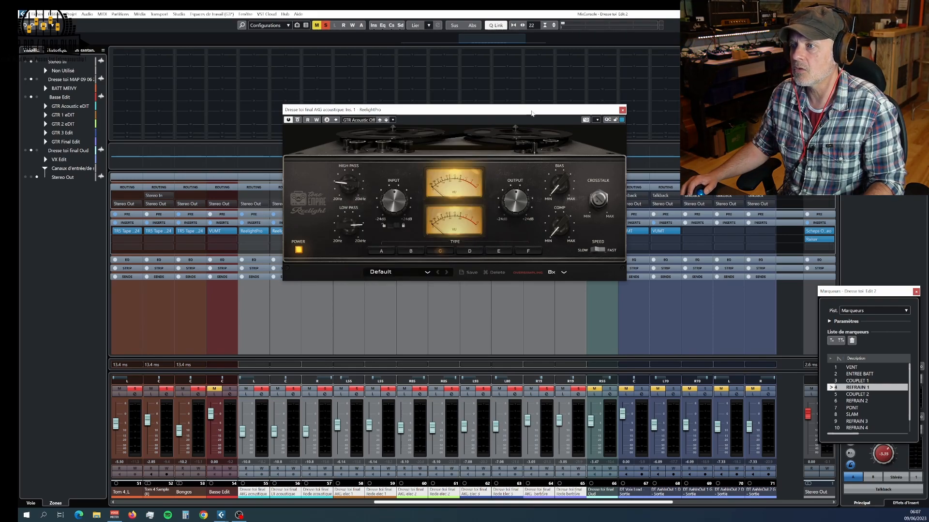
{"action": "left_click_drag", "start_coordinate": [530, 110], "coordinate": [494, 99]}
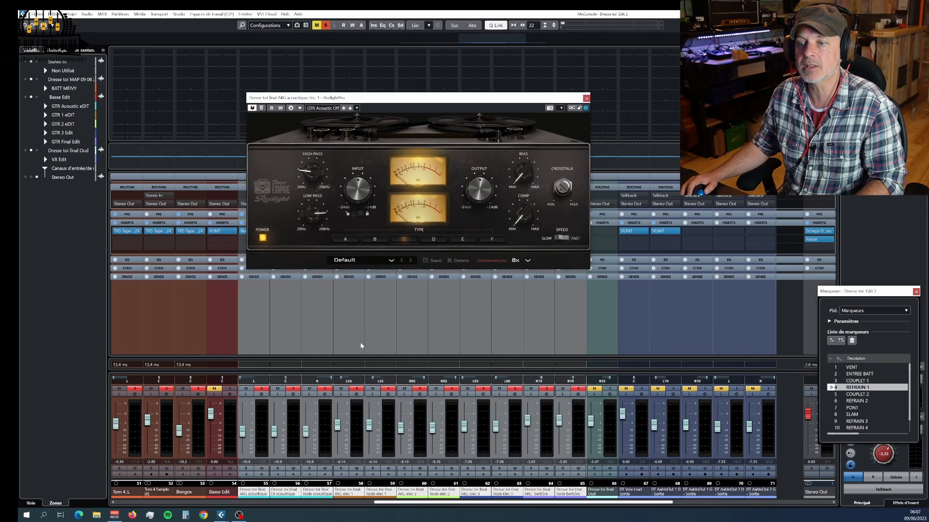
Play the project, select the drum channels from kick to Bongos, and switch off their solo
{"action": "key", "text": "space"}
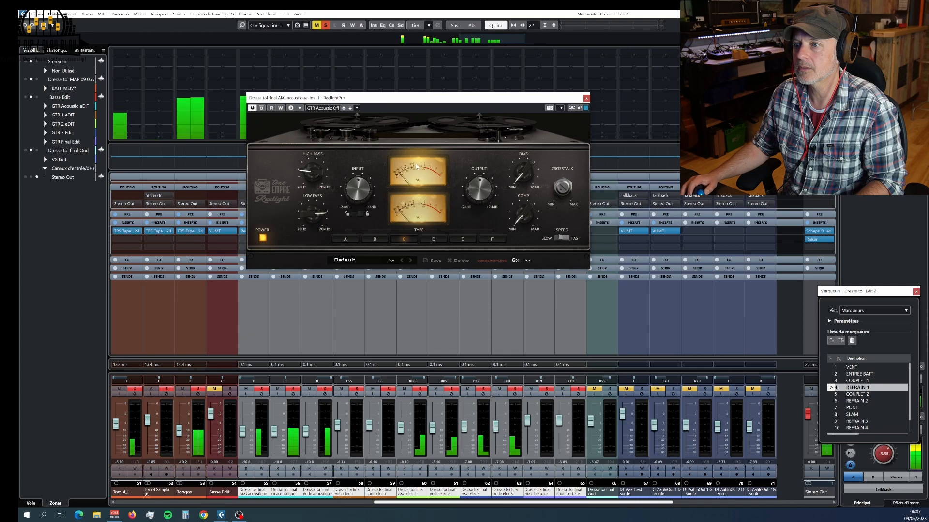
{"action": "left_click_drag", "start_coordinate": [422, 98], "coordinate": [650, 230]}
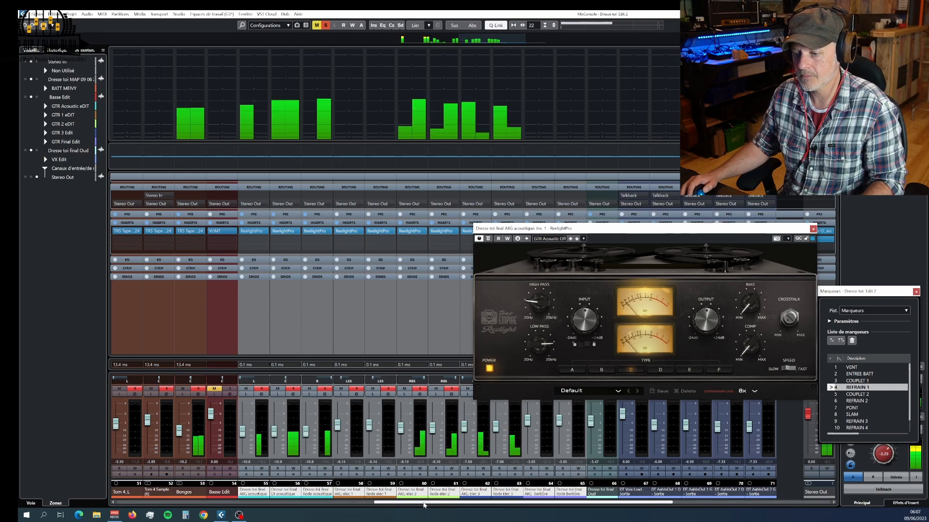
{"action": "left_click_drag", "start_coordinate": [419, 502], "coordinate": [233, 506]}
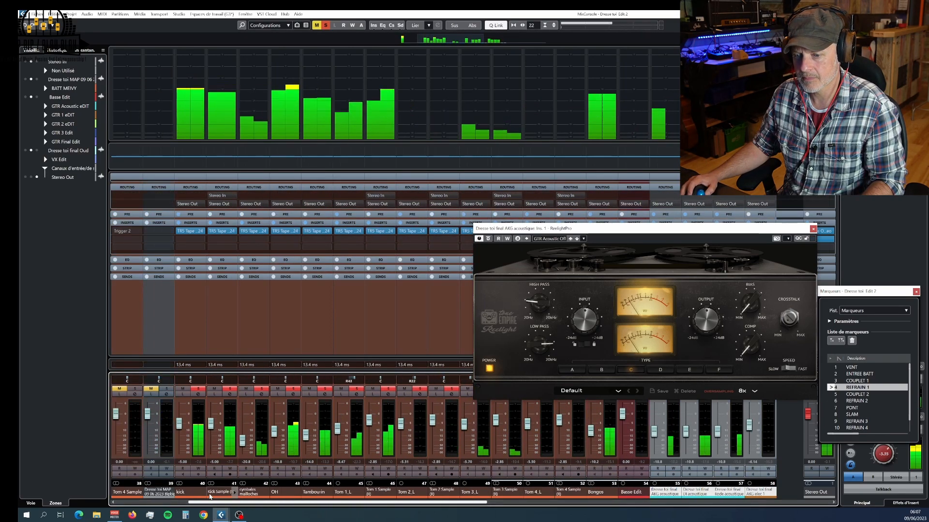
{"action": "left_click", "coordinate": [189, 492]}
{"action": "left_click", "coordinate": [602, 492], "text": "shift"}
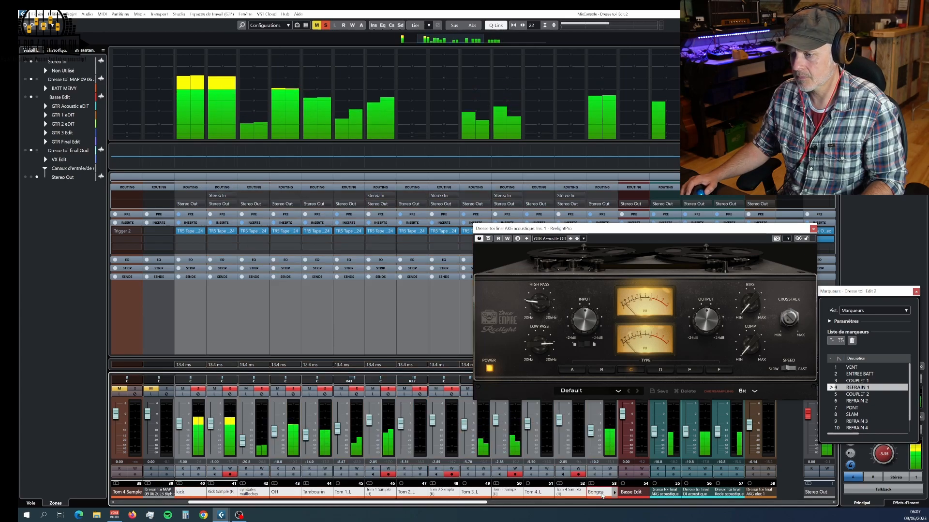
{"action": "left_click", "coordinate": [293, 388]}
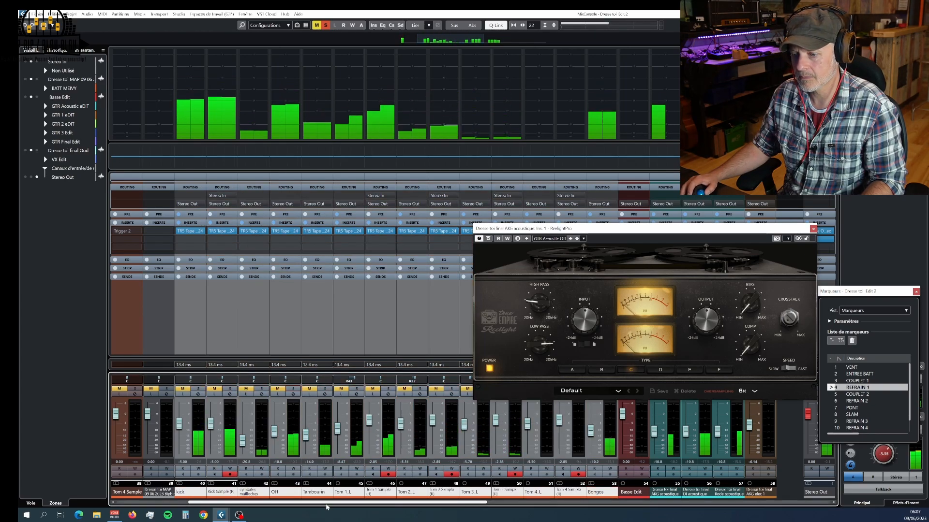
Select the guitar channels from AKG acoustique to Rode elec 3 and compare their sound with ReelightPro bypassed and active
{"action": "left_click_drag", "start_coordinate": [412, 503], "coordinate": [538, 511]}
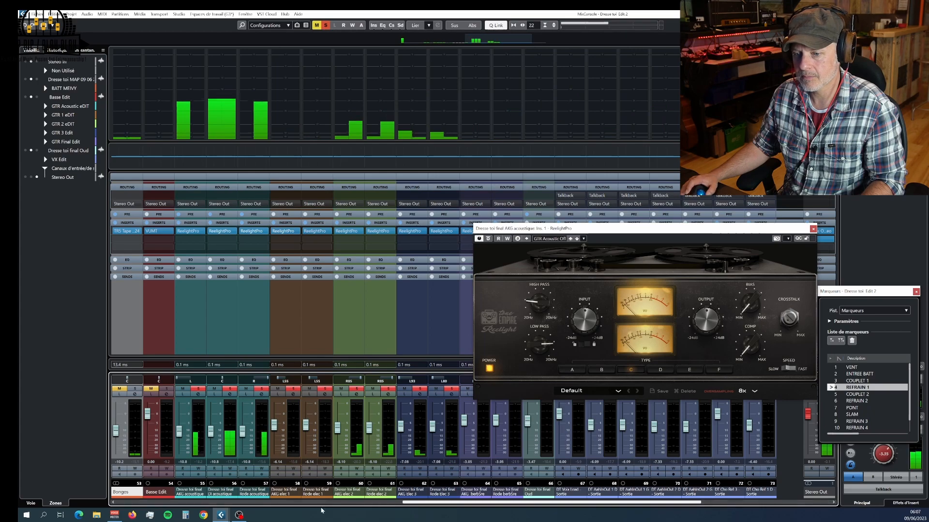
{"action": "left_click", "coordinate": [191, 492]}
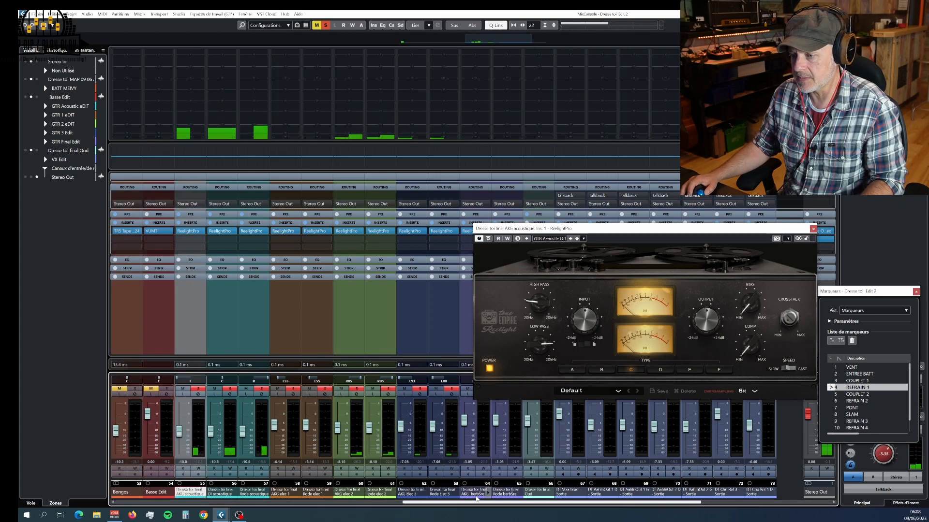
{"action": "left_click", "coordinate": [450, 494], "text": "shift"}
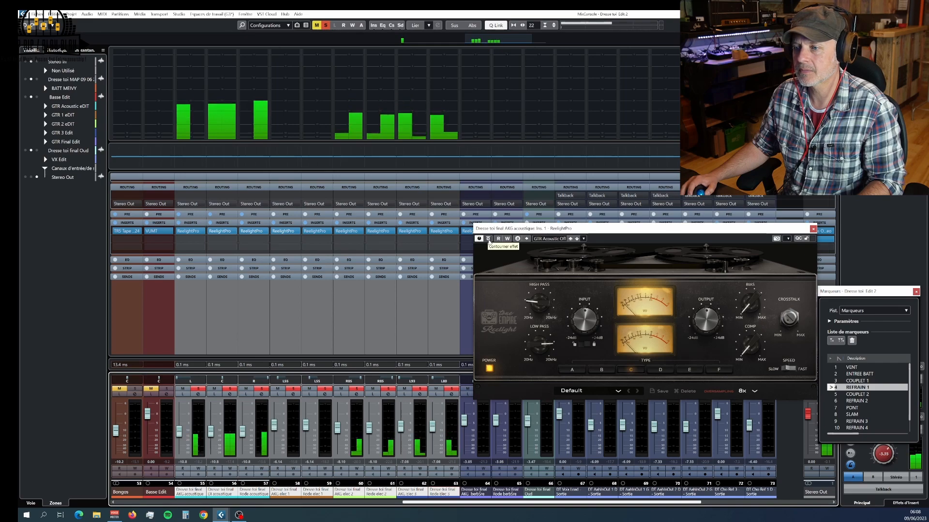
{"action": "left_click", "coordinate": [488, 239]}
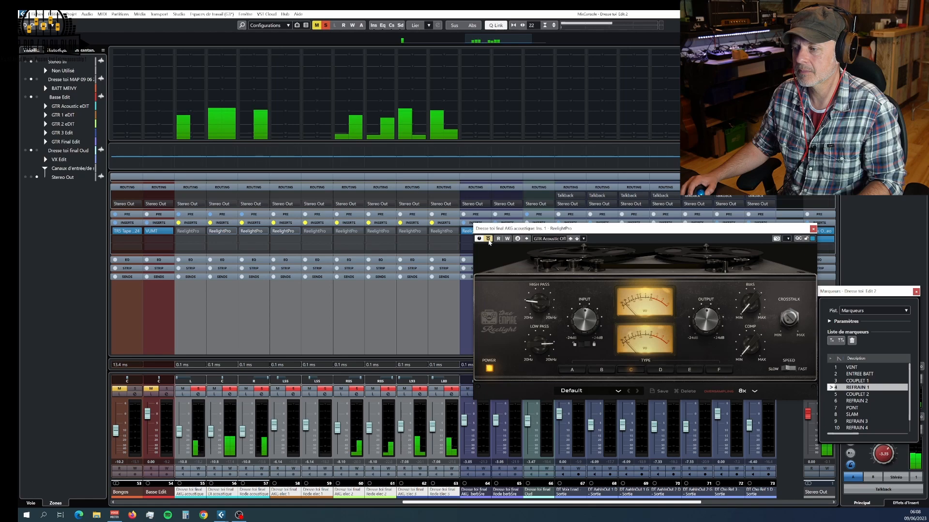
{"action": "left_click", "coordinate": [488, 239]}
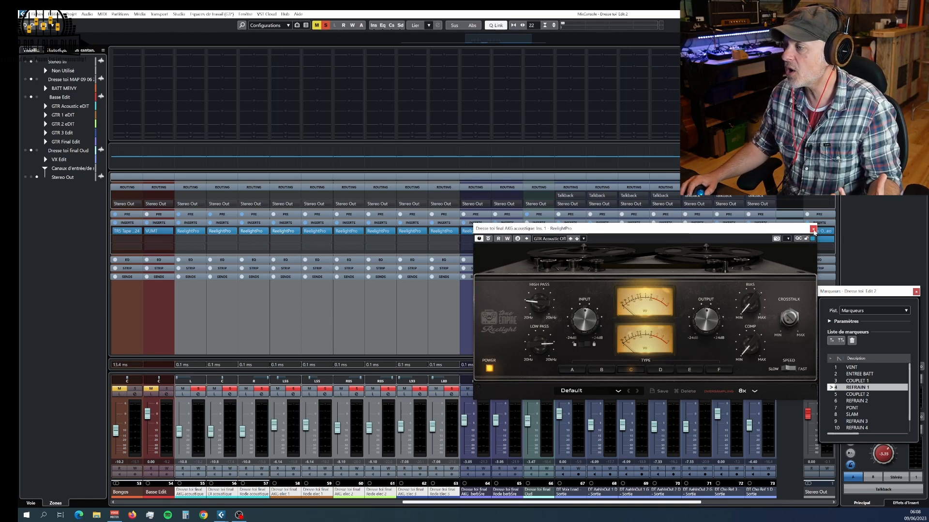
Close the ReelightPro window and remove ReelightPro from the first insert of the guitar channels from AKG acoustique to Rode berbère
{"action": "left_click", "coordinate": [813, 229]}
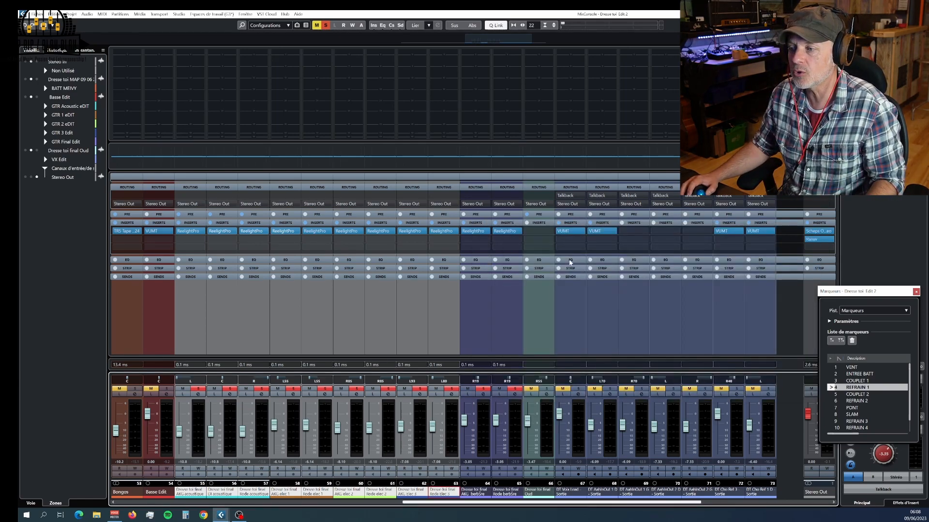
{"action": "left_click", "coordinate": [515, 232]}
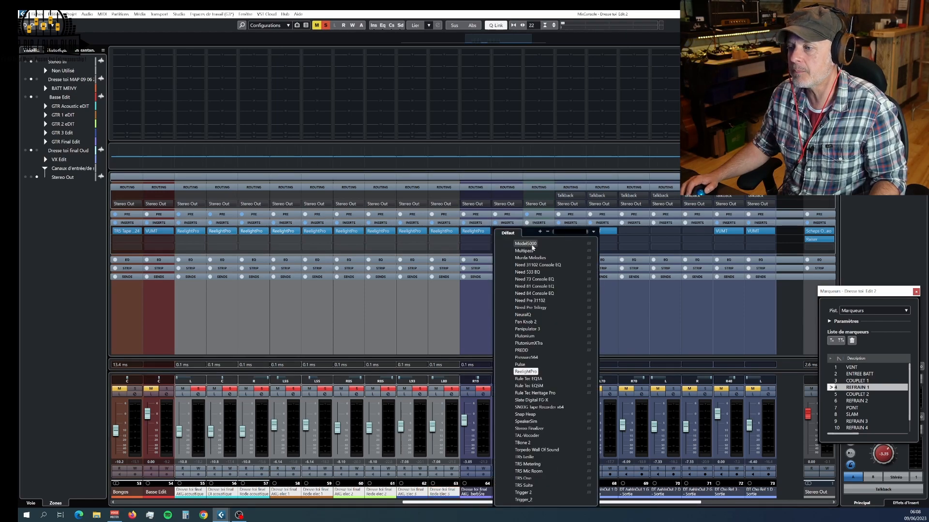
{"action": "scroll", "coordinate": [535, 252], "scroll_direction": "up", "scroll_amount": 15}
{"action": "left_click", "coordinate": [524, 244]}
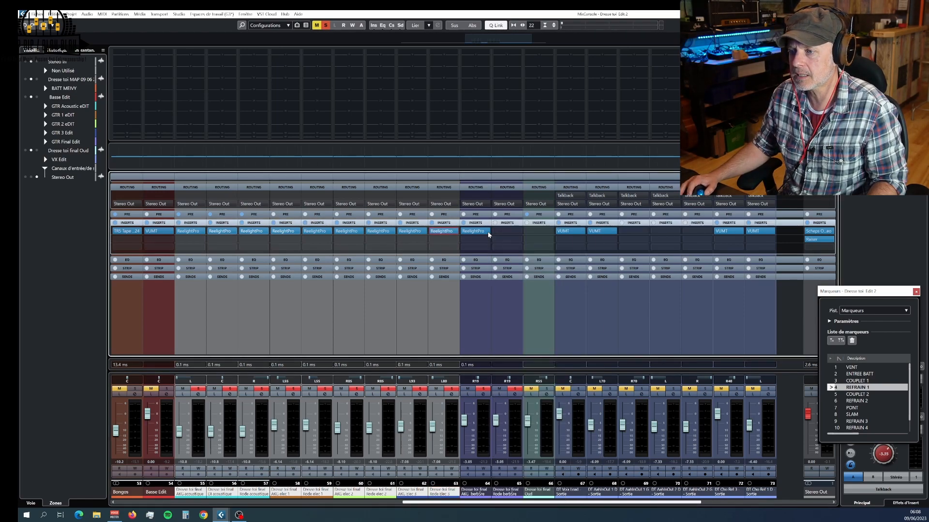
{"action": "left_click", "coordinate": [489, 232]}
{"action": "scroll", "coordinate": [488, 256], "scroll_direction": "up", "scroll_amount": 10}
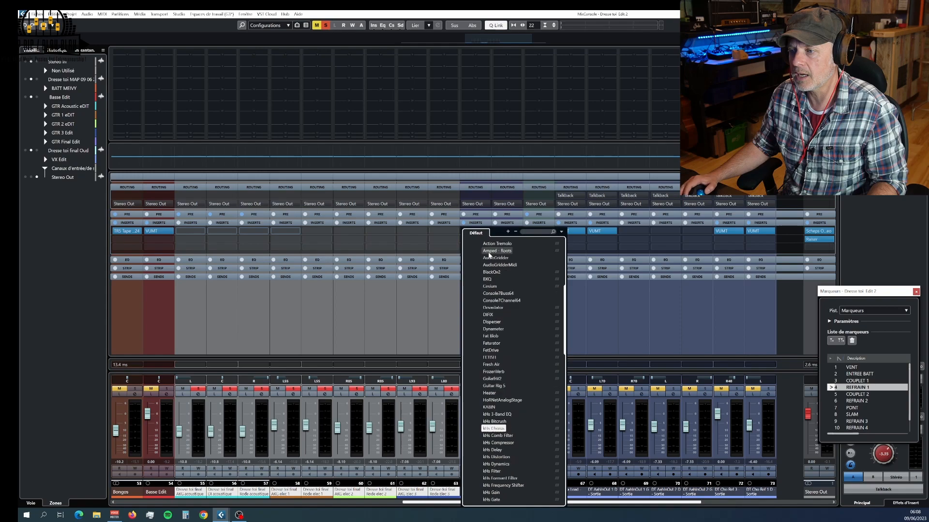
{"action": "scroll", "coordinate": [489, 255], "scroll_direction": "up", "scroll_amount": 8}
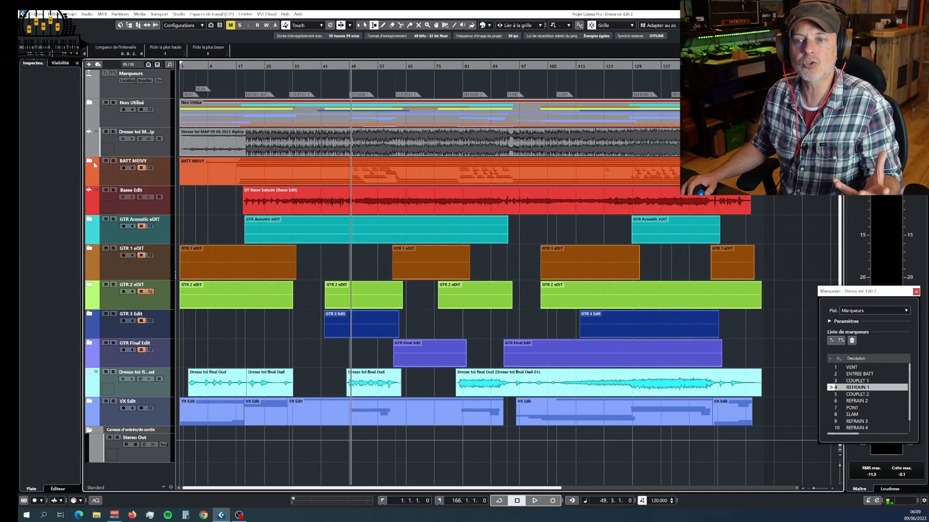
Expand the BATT MEIVY folder, reduce the track heights, and select all drum events from kick to Bongos
{"action": "left_click", "coordinate": [89, 161]}
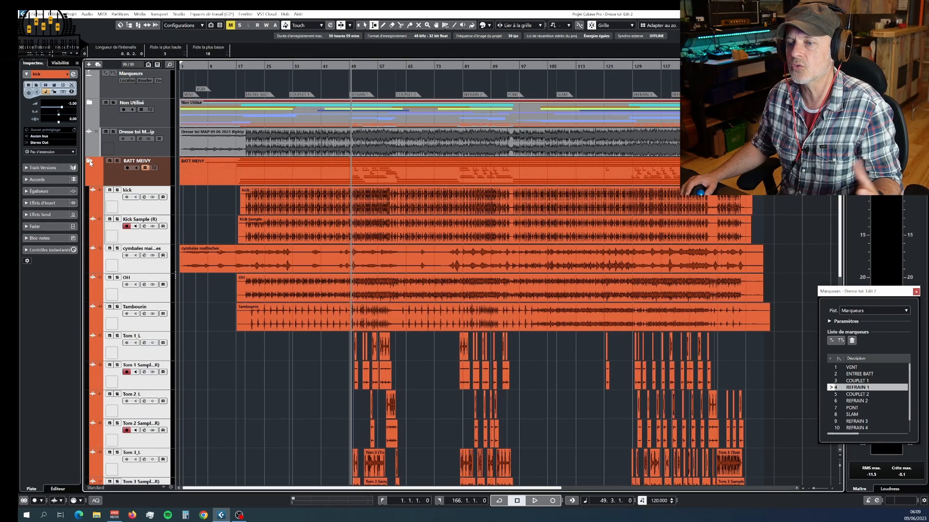
{"action": "left_click", "coordinate": [840, 468]}
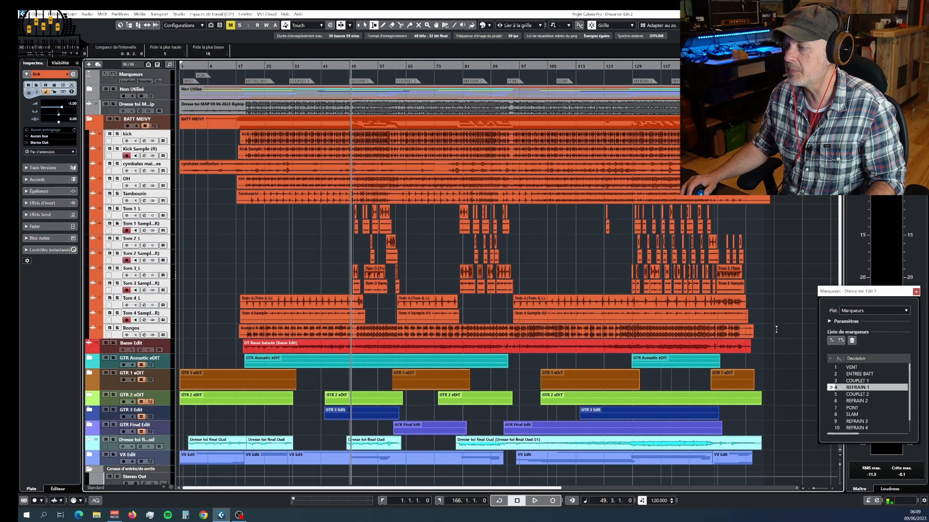
{"action": "left_click_drag", "start_coordinate": [777, 330], "coordinate": [823, 198]}
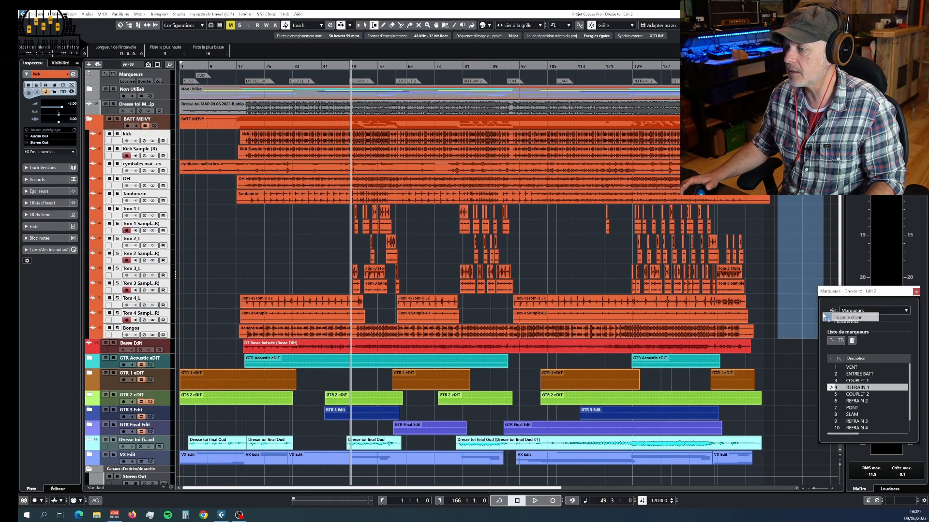
{"action": "right_click", "coordinate": [782, 318]}
{"action": "left_click", "coordinate": [781, 317]}
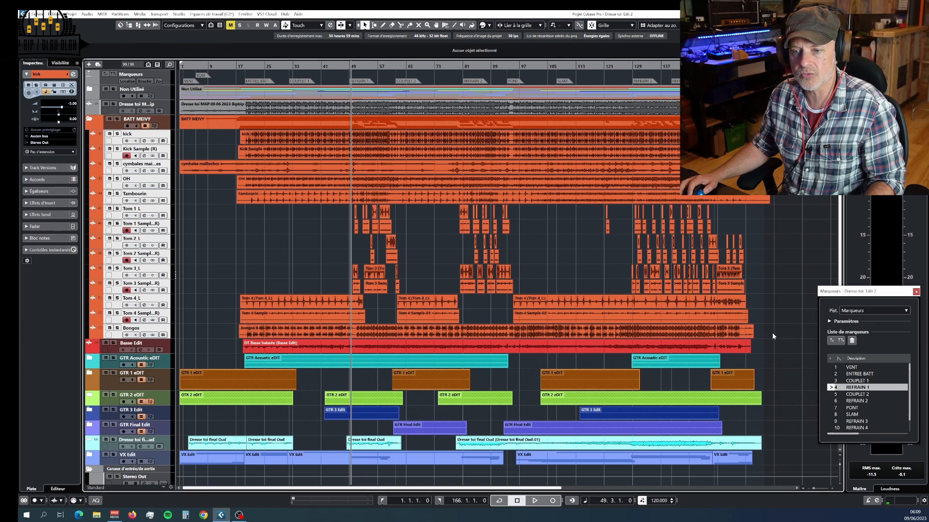
{"action": "left_click_drag", "start_coordinate": [772, 333], "coordinate": [188, 136]}
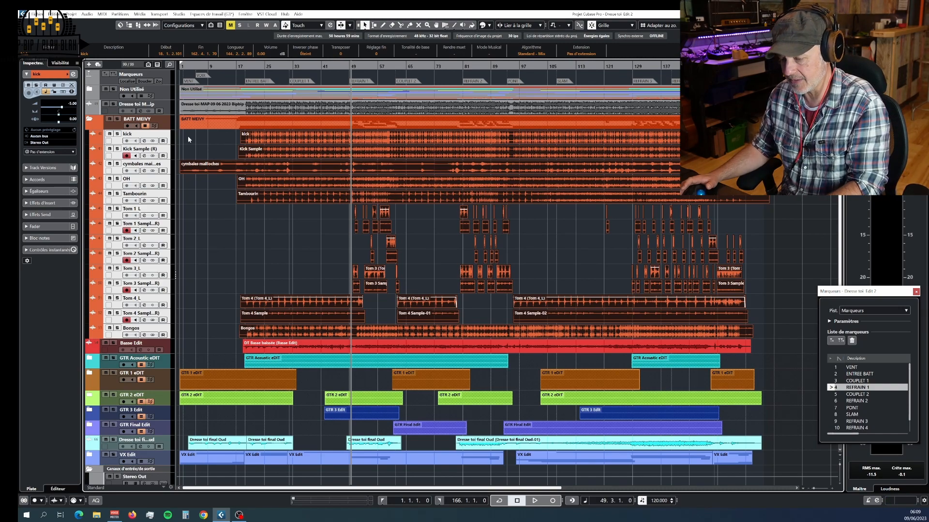
Open Direct Offline Processing for the selected drum events, add the TR5 Tape Machine 24 plug-in, and reposition the window
{"action": "key", "text": "F7"}
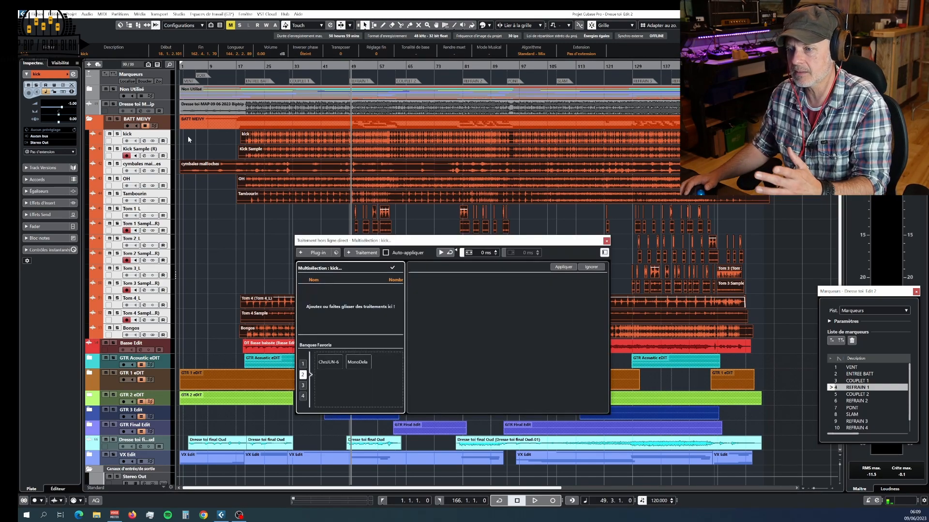
{"action": "left_click", "coordinate": [318, 252]}
{"action": "type", "text": "tape"}
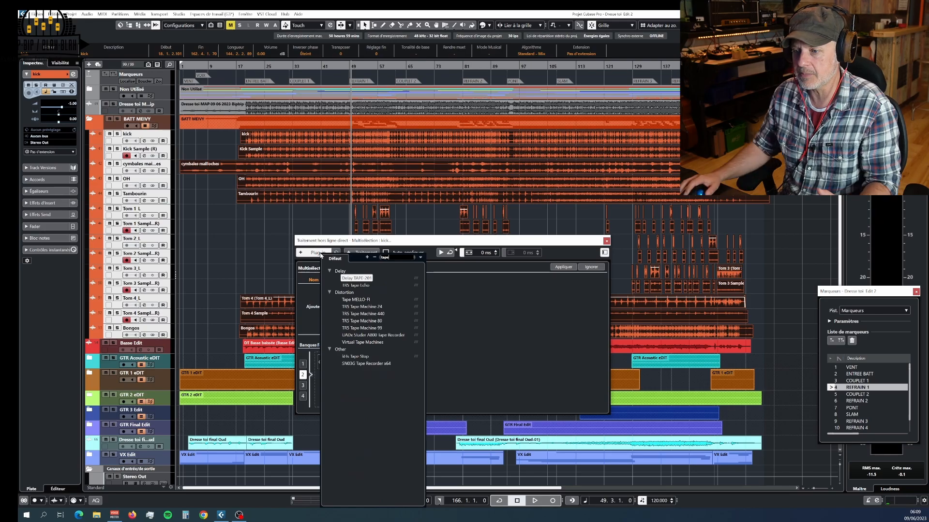
{"action": "left_click", "coordinate": [355, 308]}
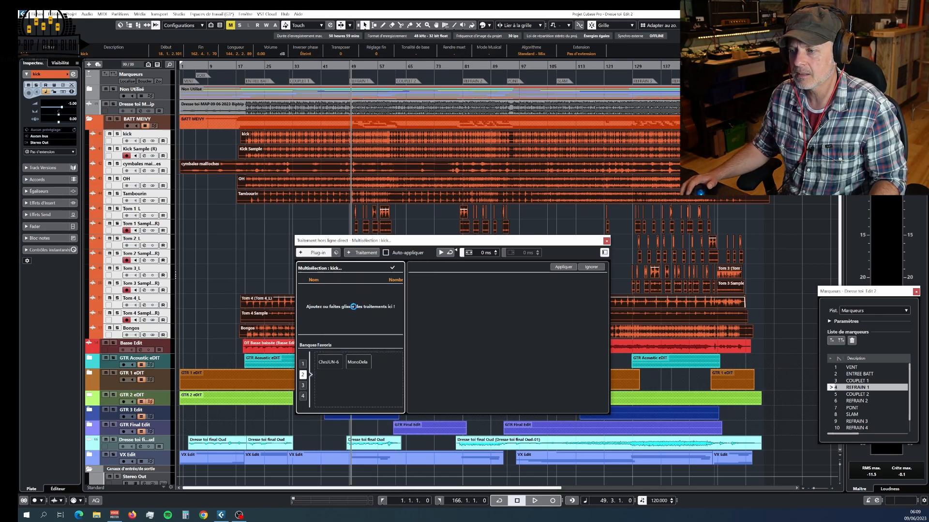
{"action": "left_click_drag", "start_coordinate": [482, 241], "coordinate": [419, 175]}
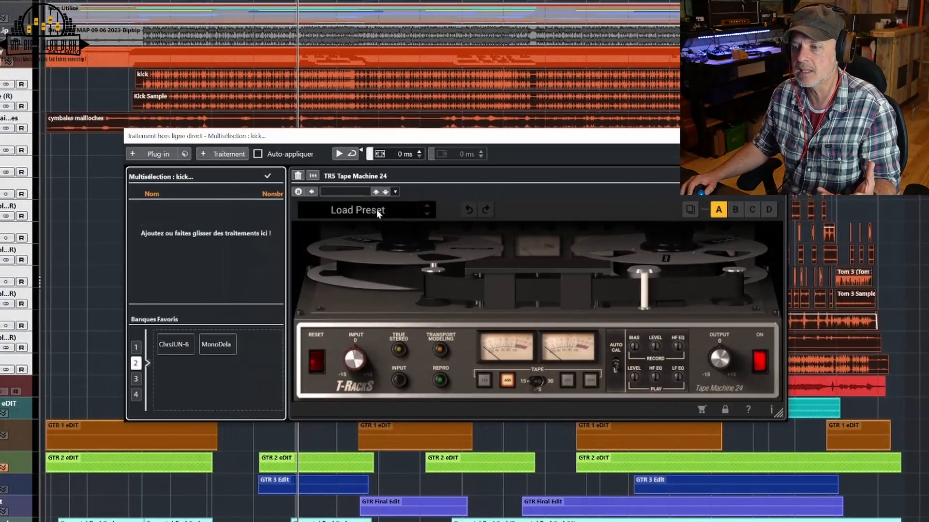
Load the Drums Offlines Aponivi preset in TR5 Tape Machine 24 and apply the offline process to the drum events
{"action": "left_click", "coordinate": [404, 227]}
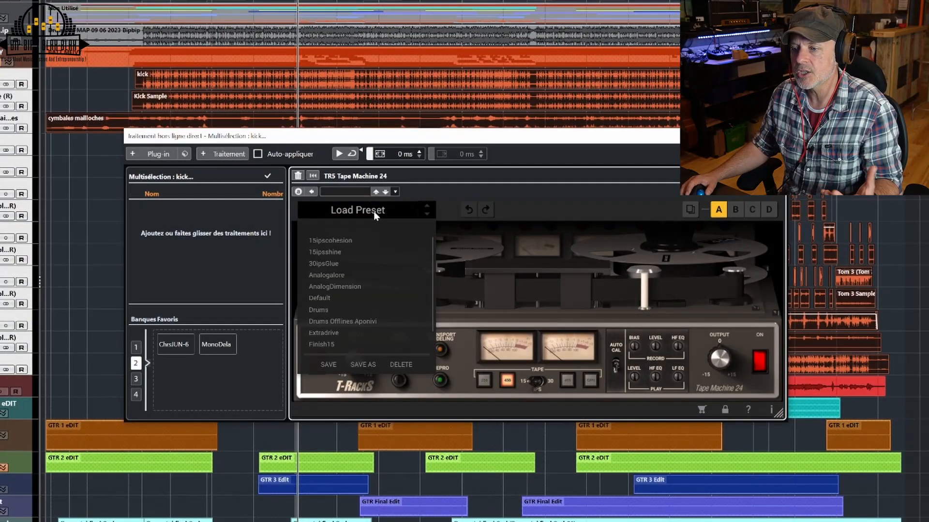
{"action": "left_click", "coordinate": [355, 321]}
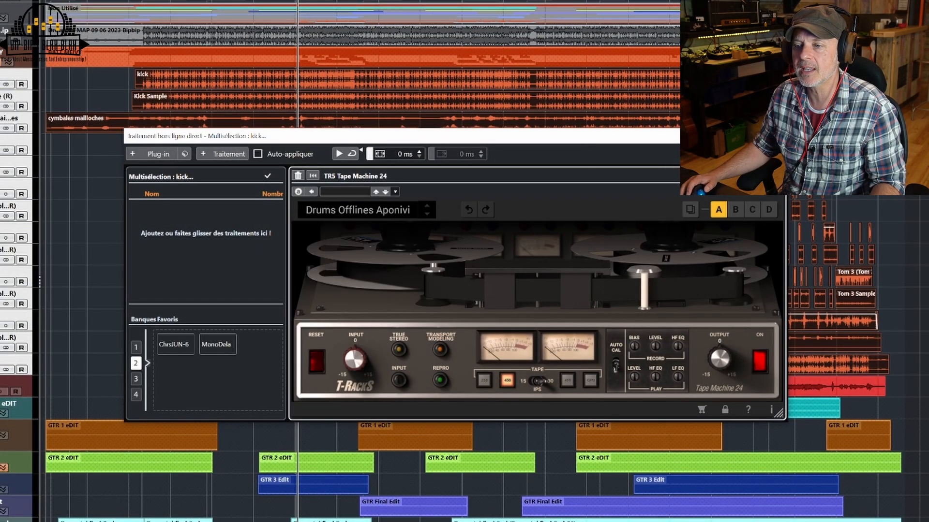
{"action": "left_click", "coordinate": [719, 175]}
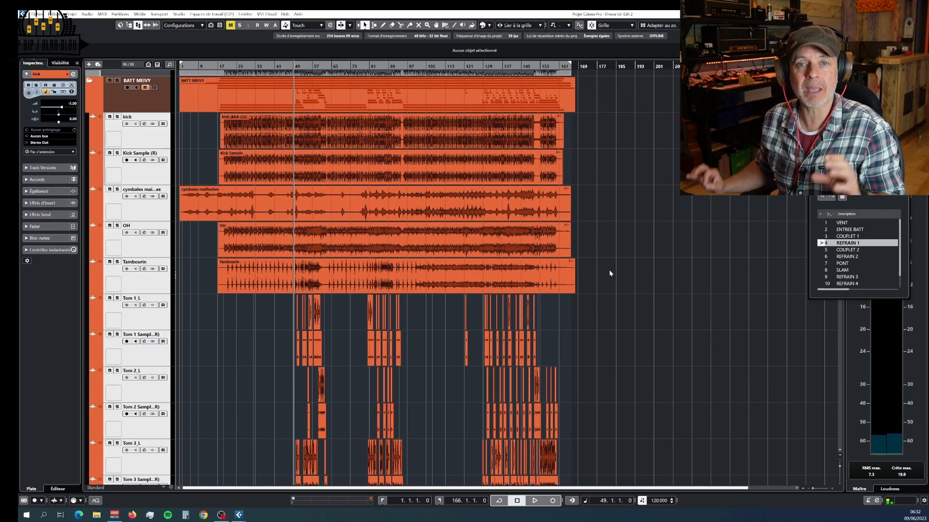
Collapse the BATT MEIVY folder and display the whole song from its first bar in the project timeline
{"action": "left_click", "coordinate": [506, 237]}
{"action": "left_click", "coordinate": [494, 168]}
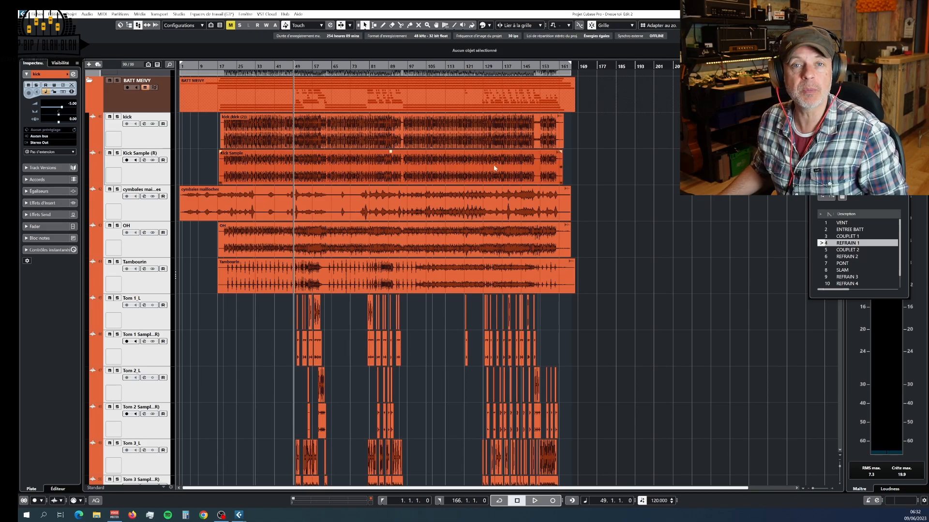
{"action": "scroll", "coordinate": [551, 184], "scroll_direction": "up", "scroll_amount": 6}
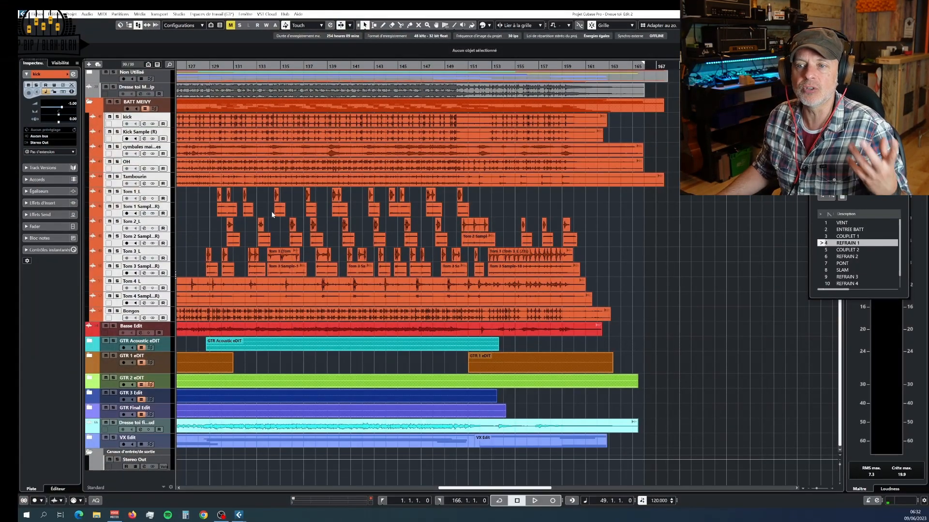
{"action": "left_click", "coordinate": [88, 103]}
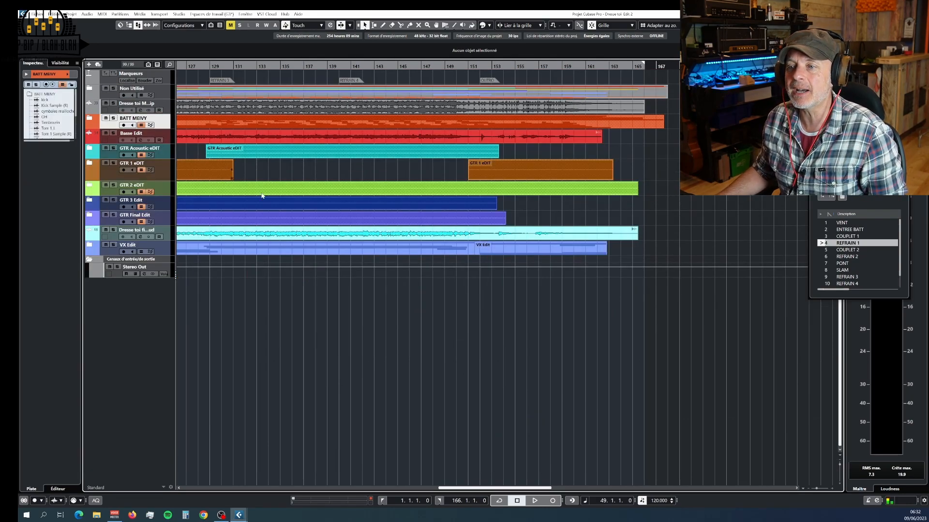
{"action": "scroll", "coordinate": [264, 204], "scroll_direction": "down", "scroll_amount": 2}
{"action": "scroll", "coordinate": [262, 205], "scroll_direction": "left", "scroll_amount": 5}
{"action": "scroll", "coordinate": [262, 207], "scroll_direction": "down", "scroll_amount": 2}
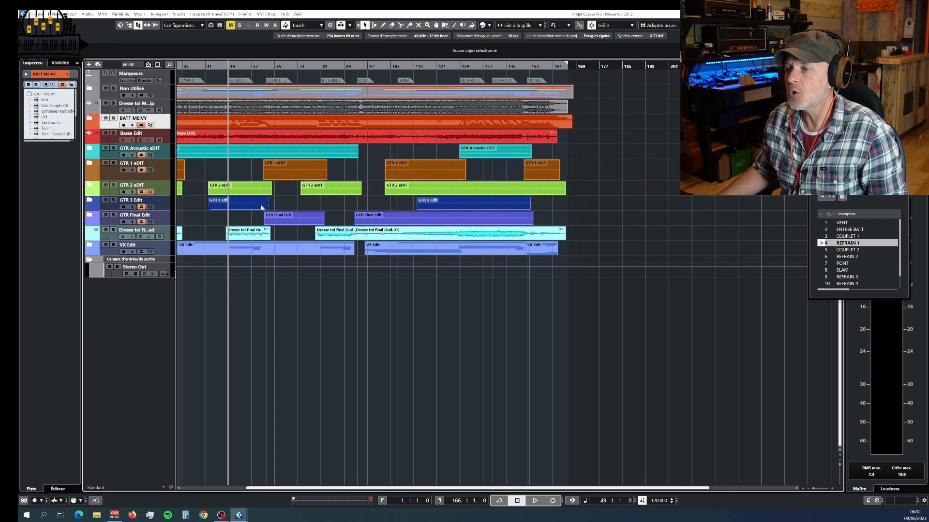
{"action": "scroll", "coordinate": [261, 207], "scroll_direction": "left", "scroll_amount": 3}
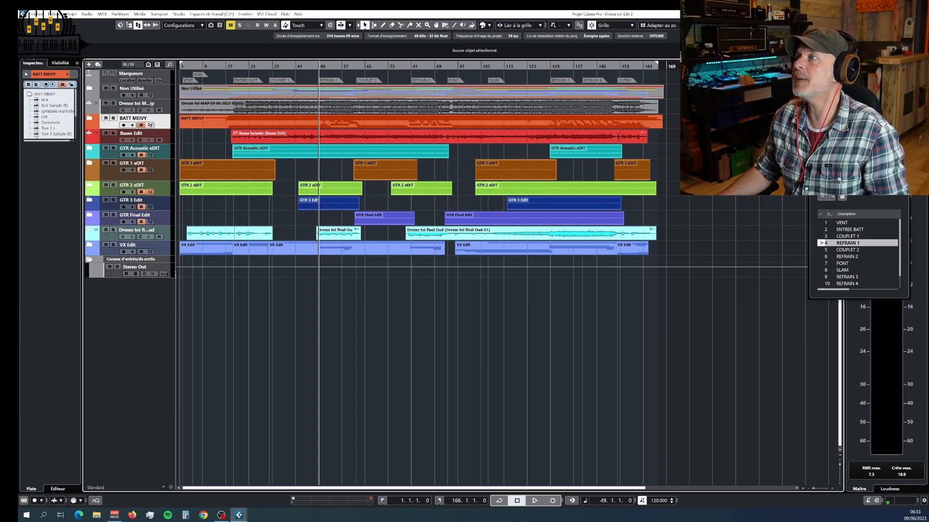
Open the MixConsole and play REFRAIN 1, alternating the Main monitor source between Mix and Cue 1 to compare both versions
{"action": "key", "text": "F3"}
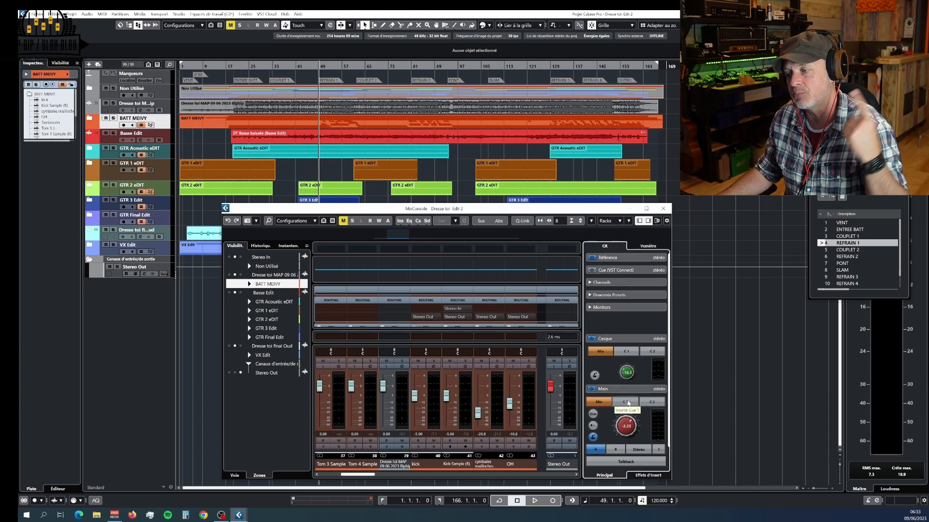
{"action": "key", "text": "space"}
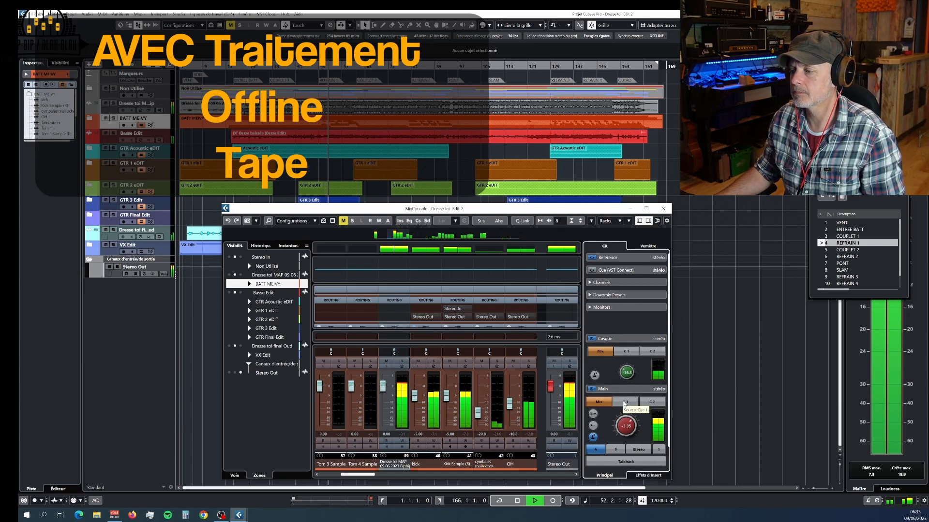
{"action": "left_click", "coordinate": [624, 403]}
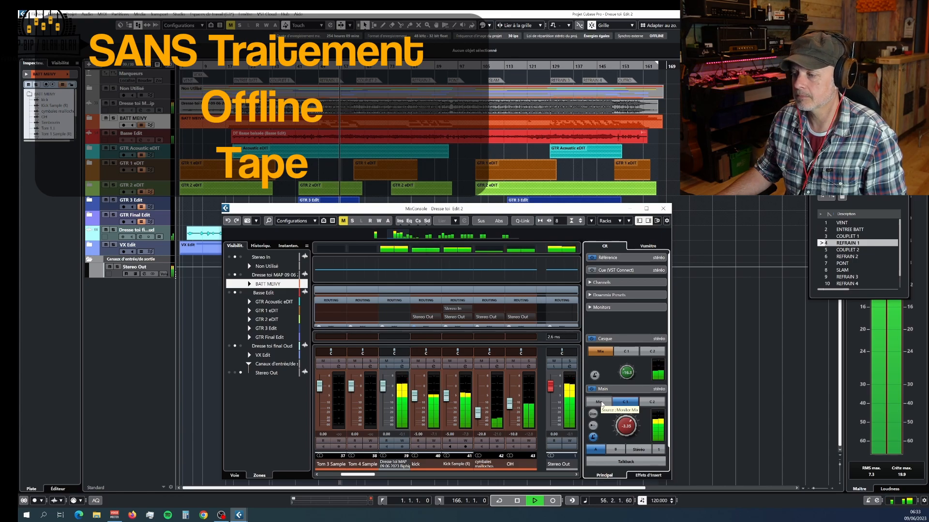
{"action": "left_click", "coordinate": [600, 402]}
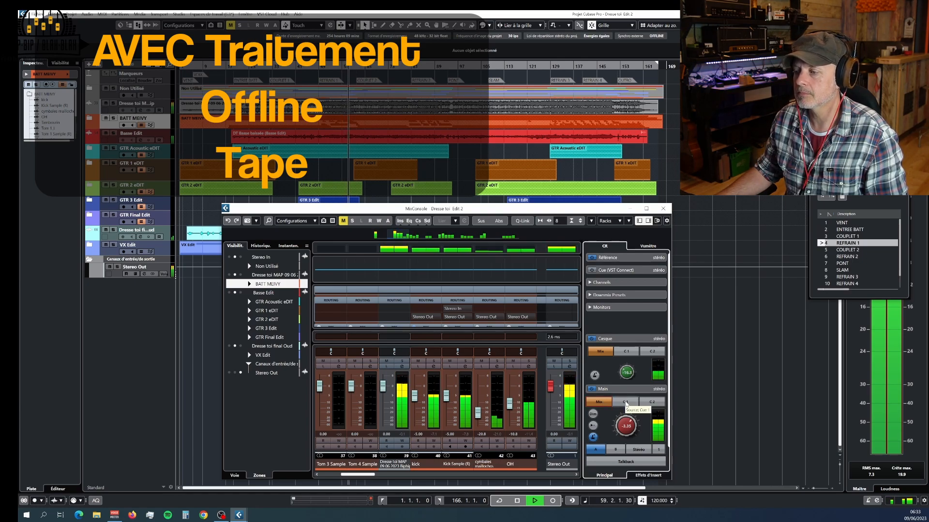
{"action": "left_click", "coordinate": [625, 402]}
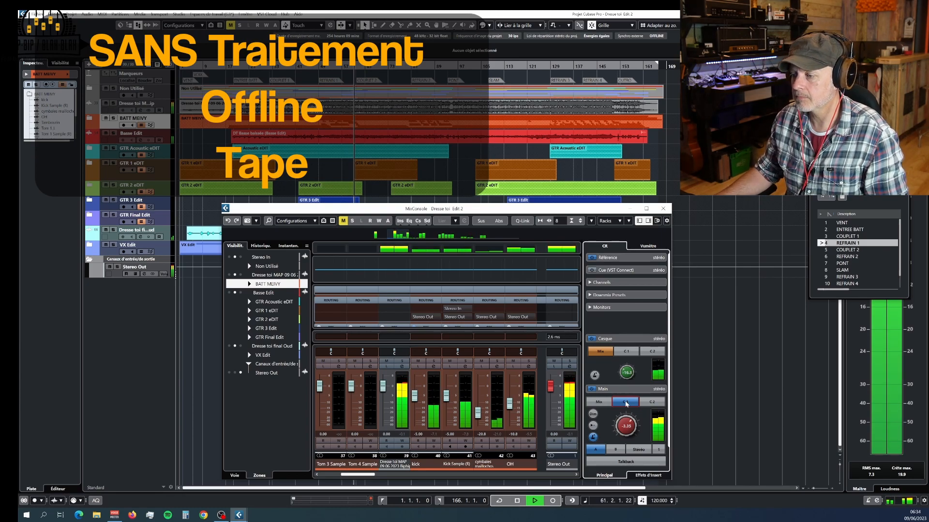
{"action": "key", "text": "space"}
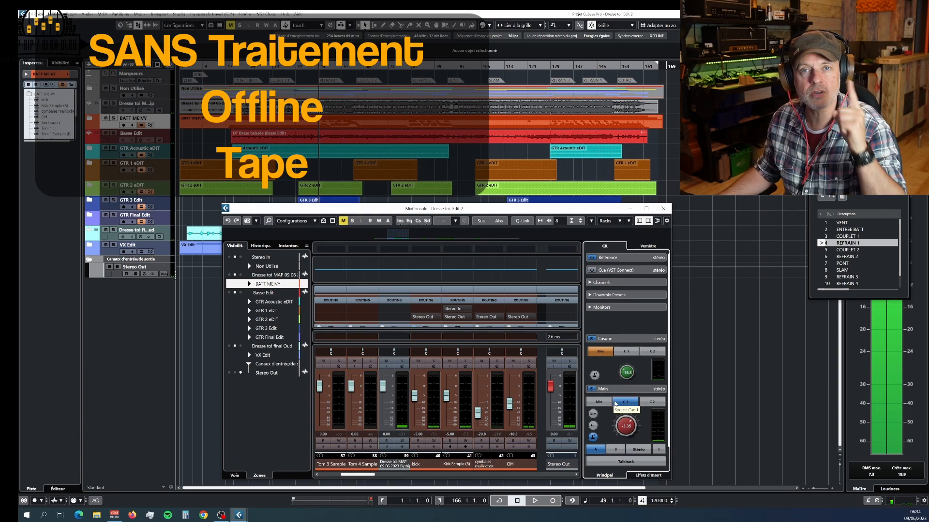
Replay REFRAIN 1 from the unprocessed Cue 1 source, switch the Main monitor source to Mix, and stop playback
{"action": "key", "text": "space"}
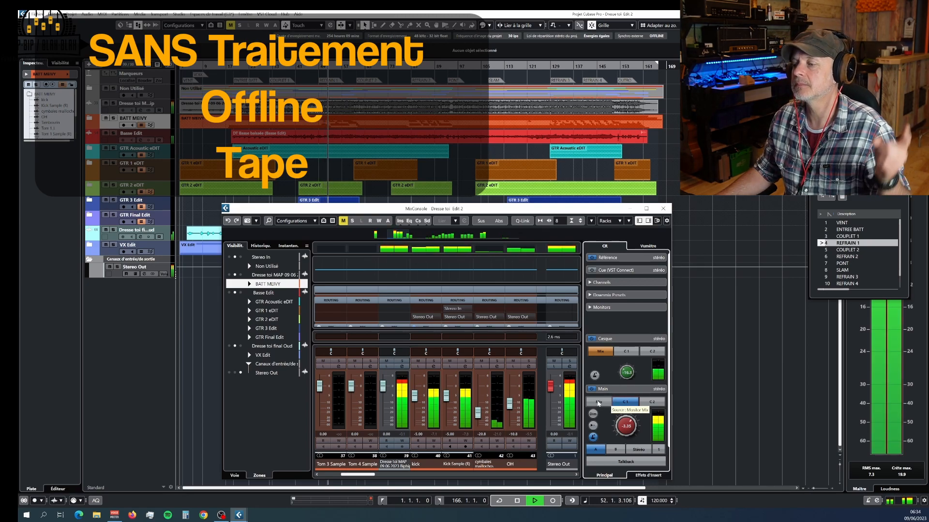
{"action": "left_click", "coordinate": [598, 403]}
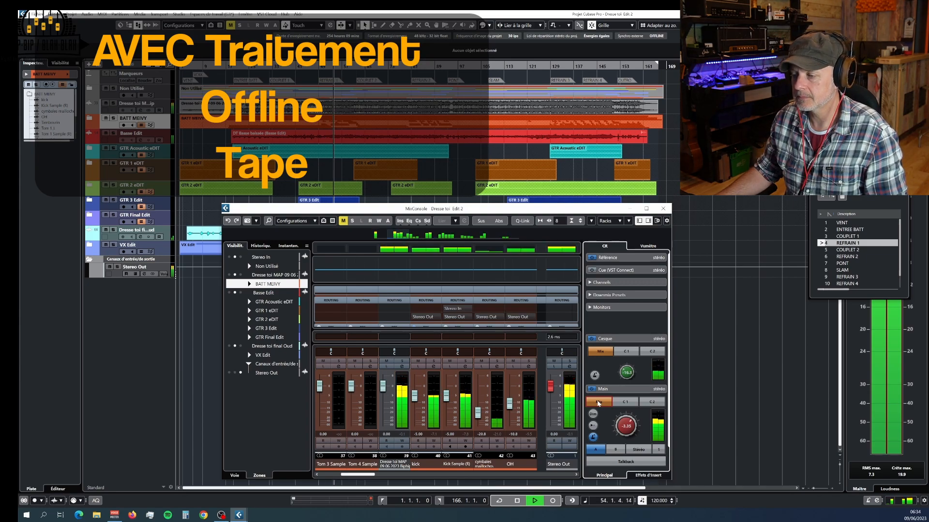
{"action": "key", "text": "space"}
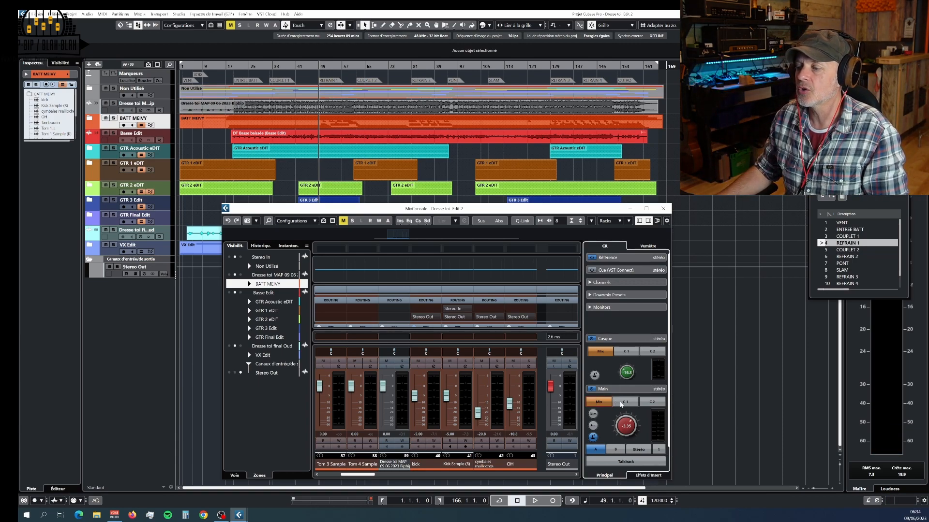
Set the Main monitor source to Cue 1, restart playback, and switch repeatedly between Mix and Cue 1 to compare the tape processing
{"action": "left_click", "coordinate": [622, 402]}
{"action": "key", "text": "space"}
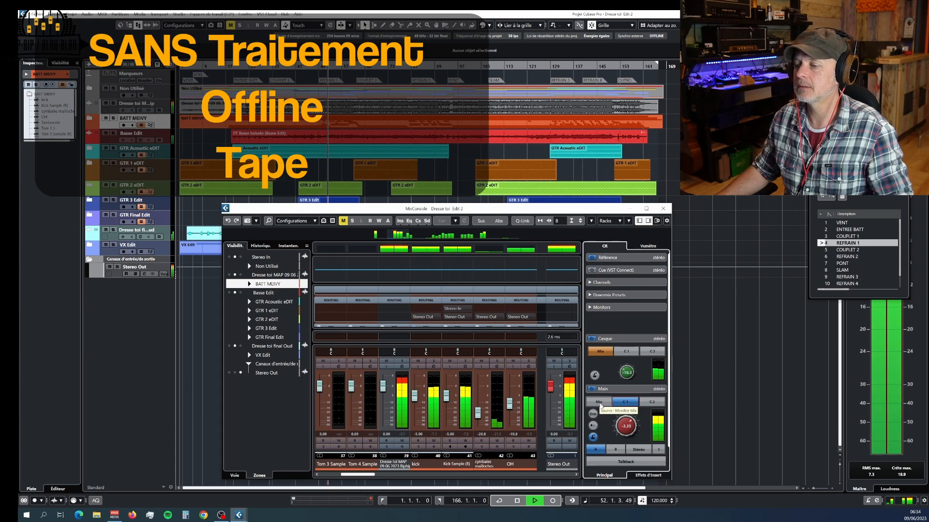
{"action": "left_click", "coordinate": [600, 403]}
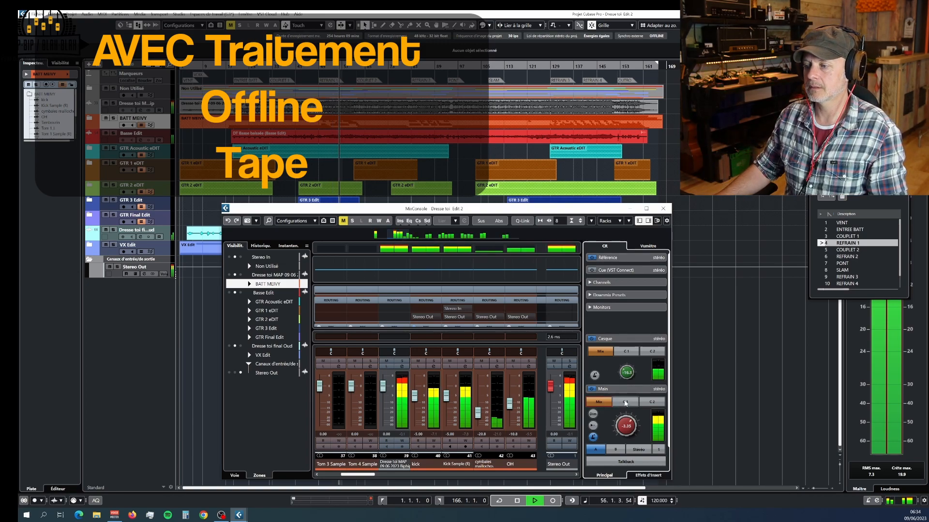
{"action": "left_click", "coordinate": [624, 402]}
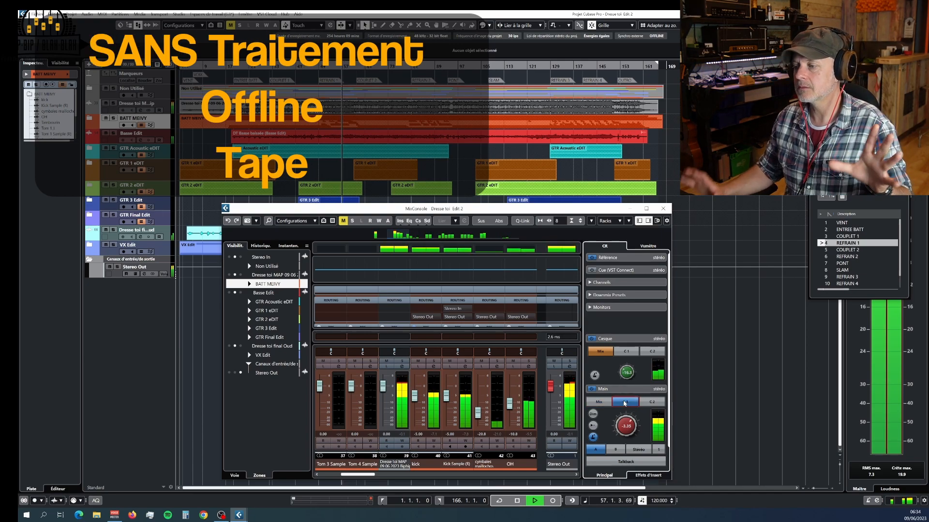
{"action": "left_click", "coordinate": [624, 403]}
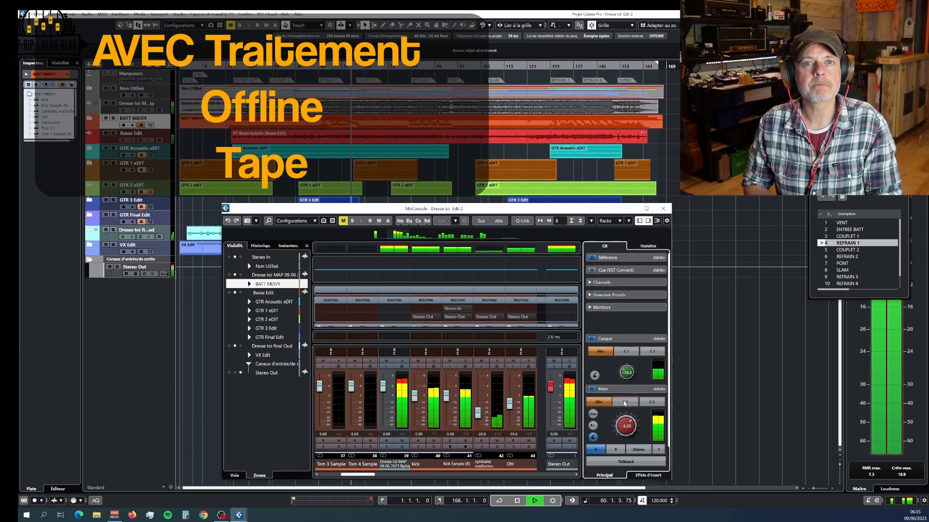
Stop playback, maximize the MixConsole, and view the lead vocal channel's VUMT meter before closing its plug-in window
{"action": "key", "text": "space"}
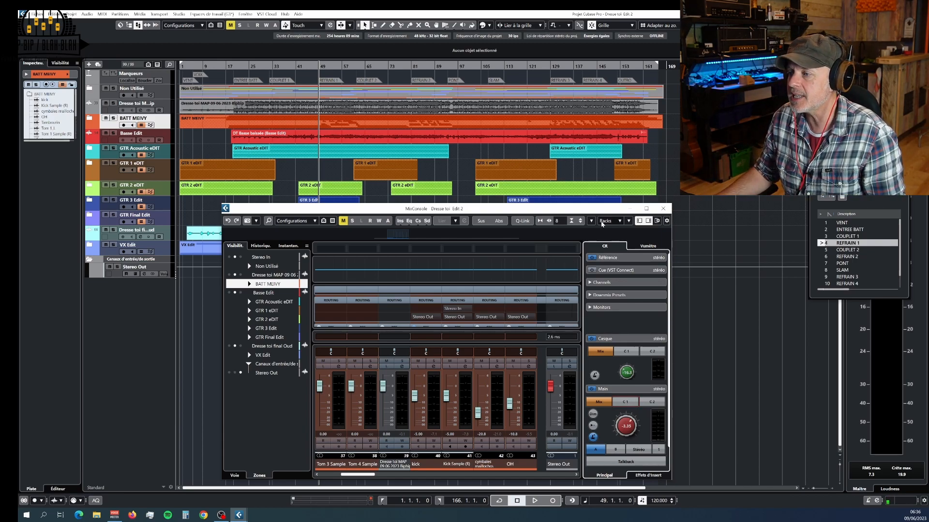
{"action": "left_click", "coordinate": [646, 209]}
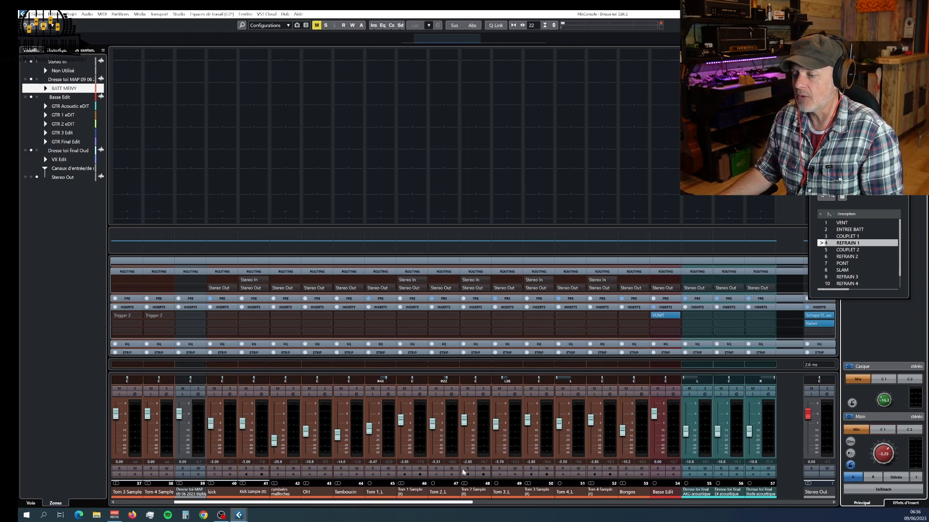
{"action": "left_click_drag", "start_coordinate": [387, 505], "coordinate": [632, 504]}
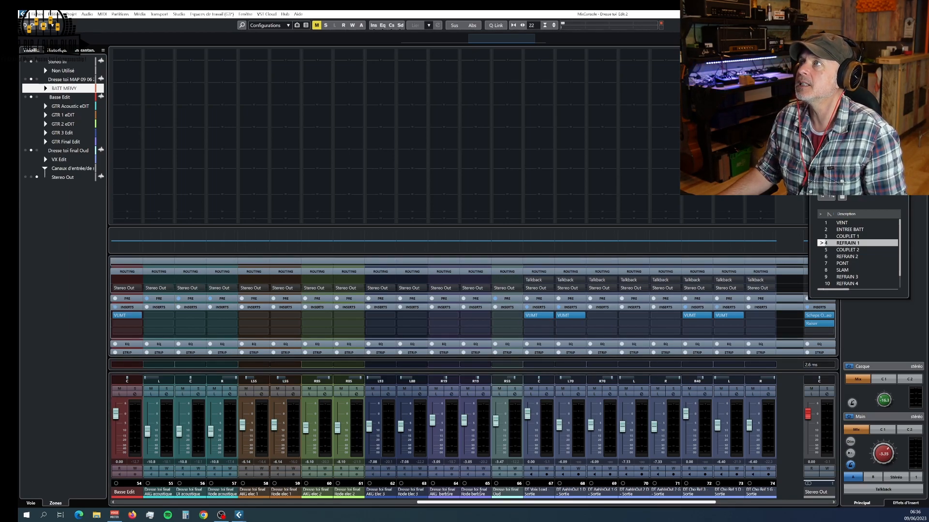
{"action": "left_click_drag", "start_coordinate": [745, 20], "coordinate": [509, 93]}
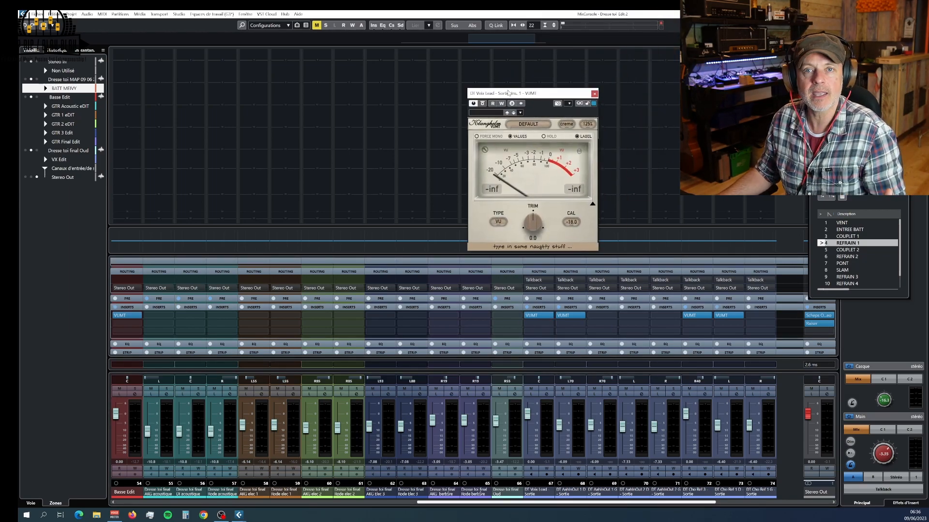
{"action": "left_click", "coordinate": [594, 94]}
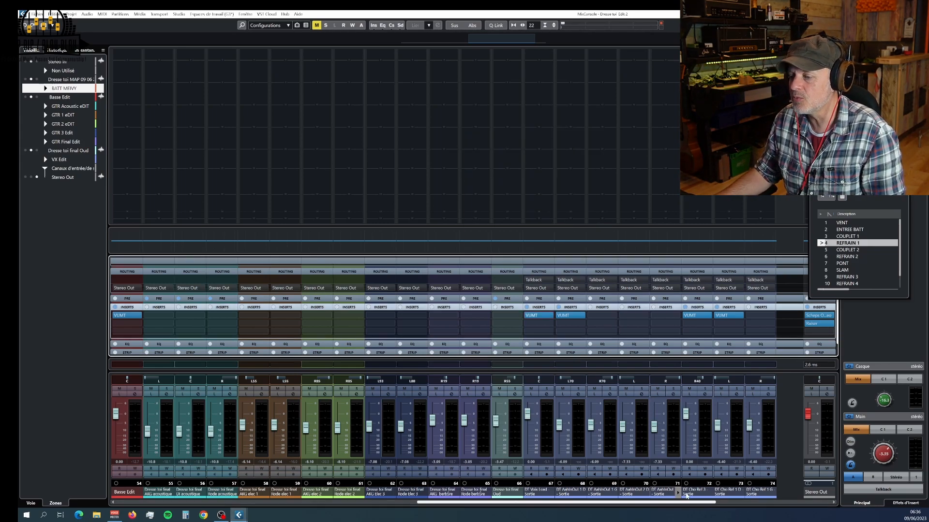
Restart playback and switch the Main monitor source from Mix to Cue 1 to hear the mix without tape processing
{"action": "key", "text": "space"}
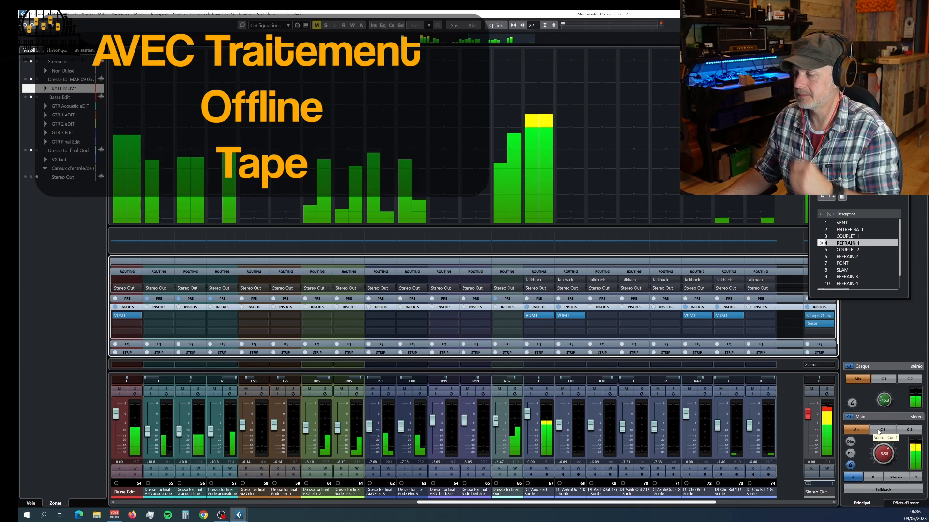
{"action": "left_click", "coordinate": [879, 431]}
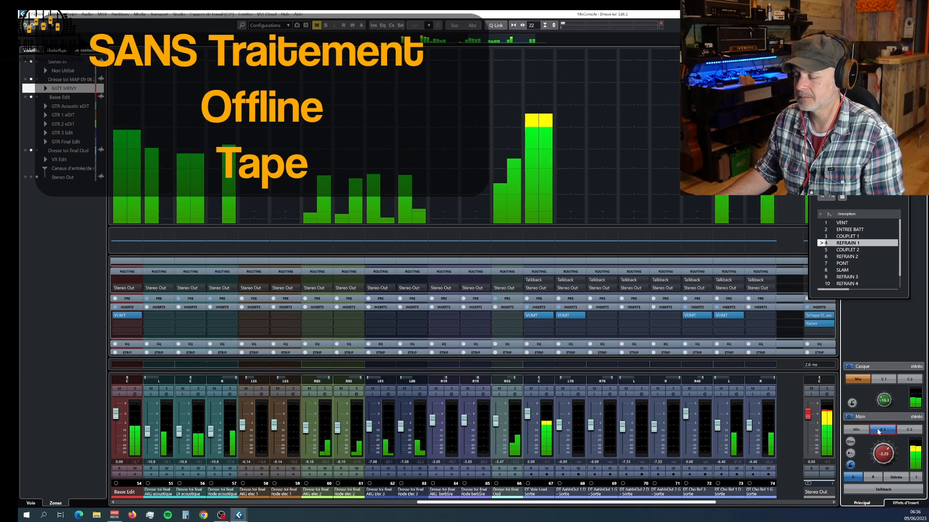